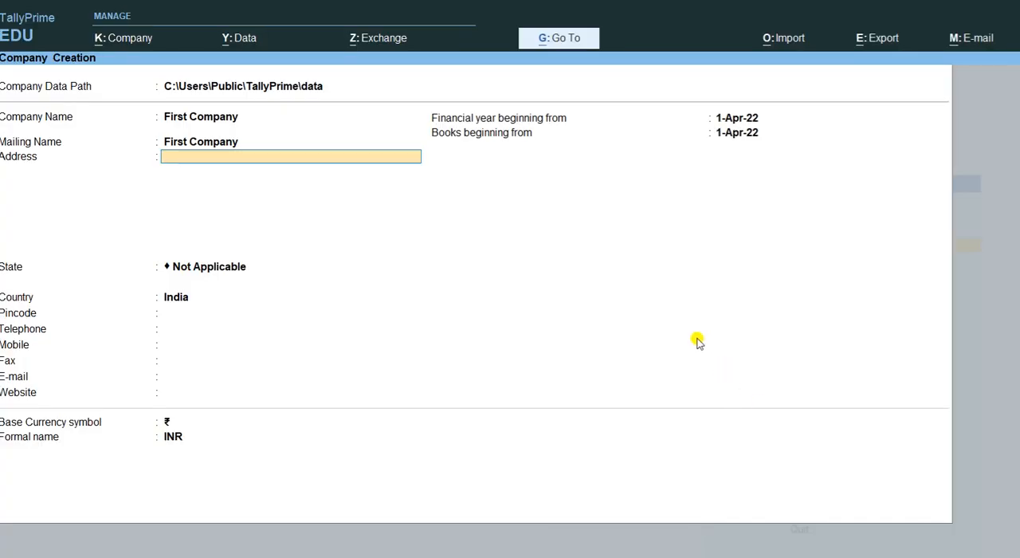
pyautogui.press('Escape')
pyautogui.press('y')
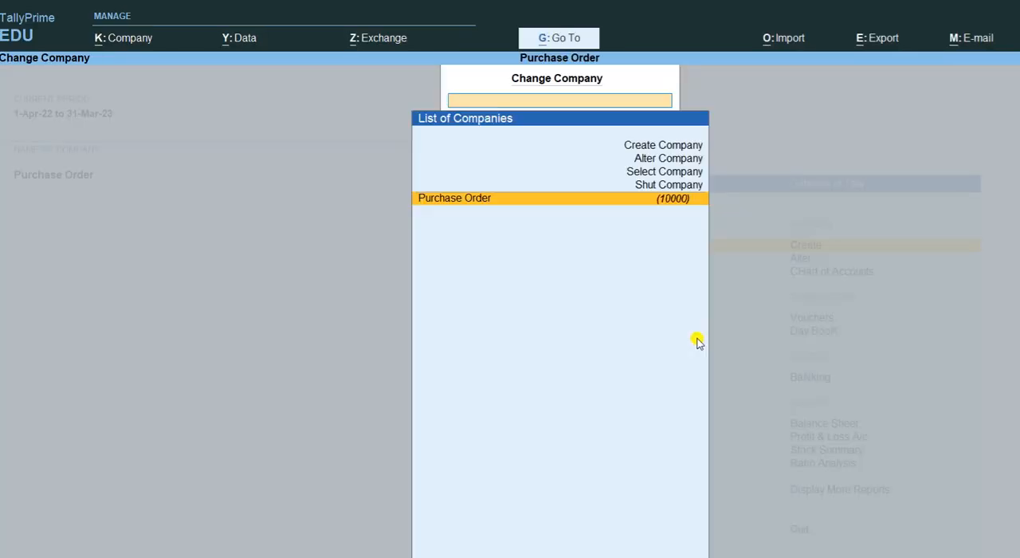
pyautogui.press('Return')
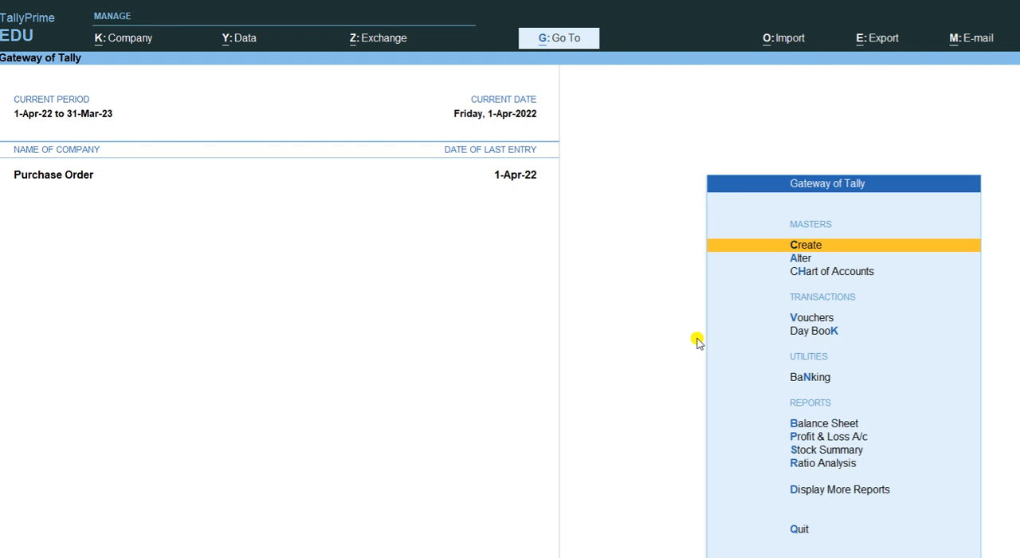
# - Start creating a new company with First Corp. as both the company name and the mailing name
pyautogui.press('F3')
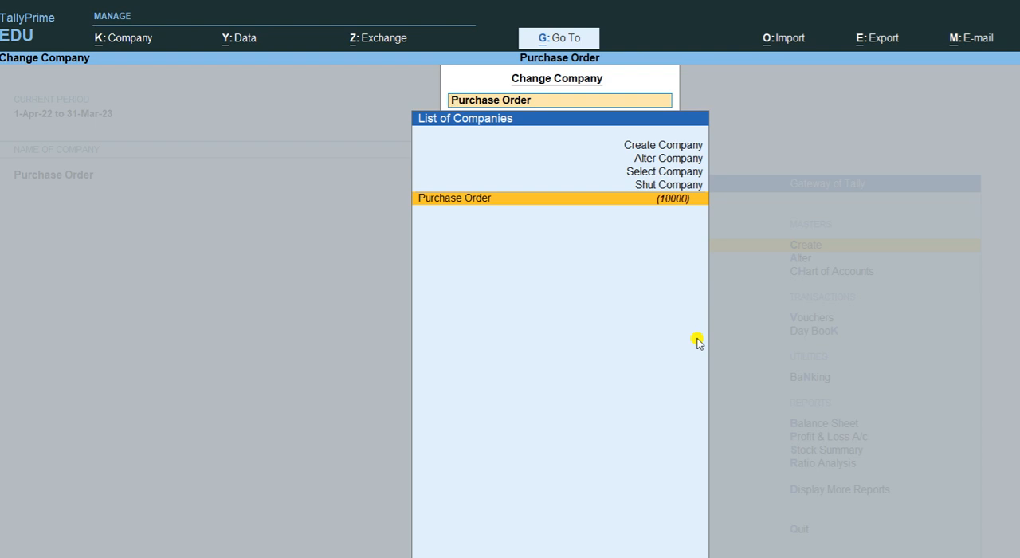
pyautogui.press('Up')
pyautogui.press('Up')
pyautogui.press('Up')
pyautogui.press('Up')
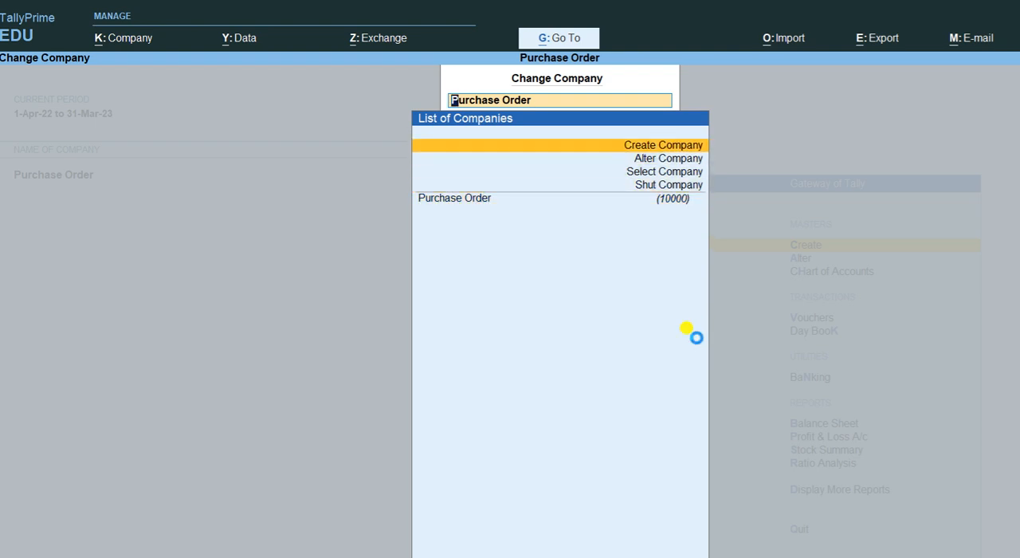
pyautogui.press('Return')
pyautogui.write('Fir')
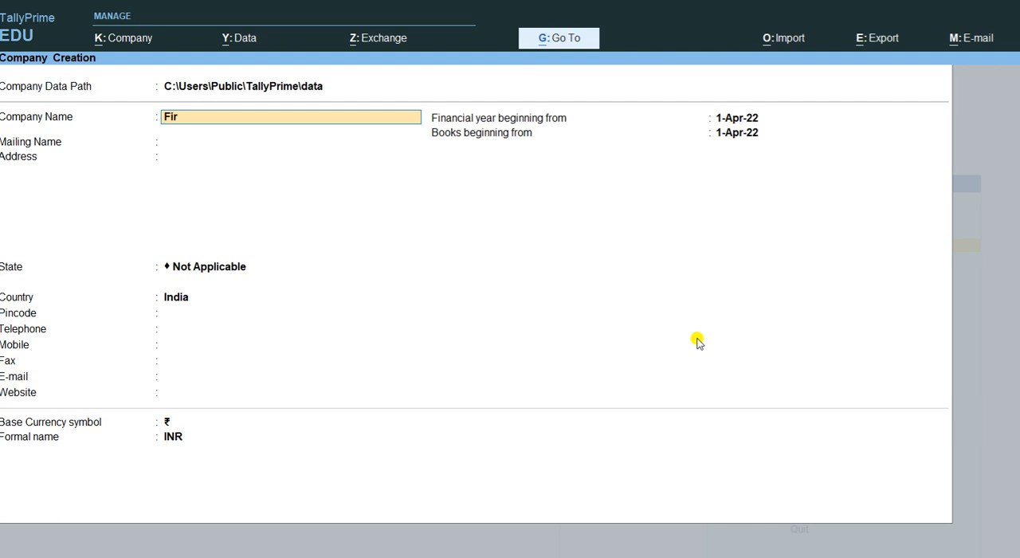
pyautogui.write('st Corp.')
pyautogui.press('Return')
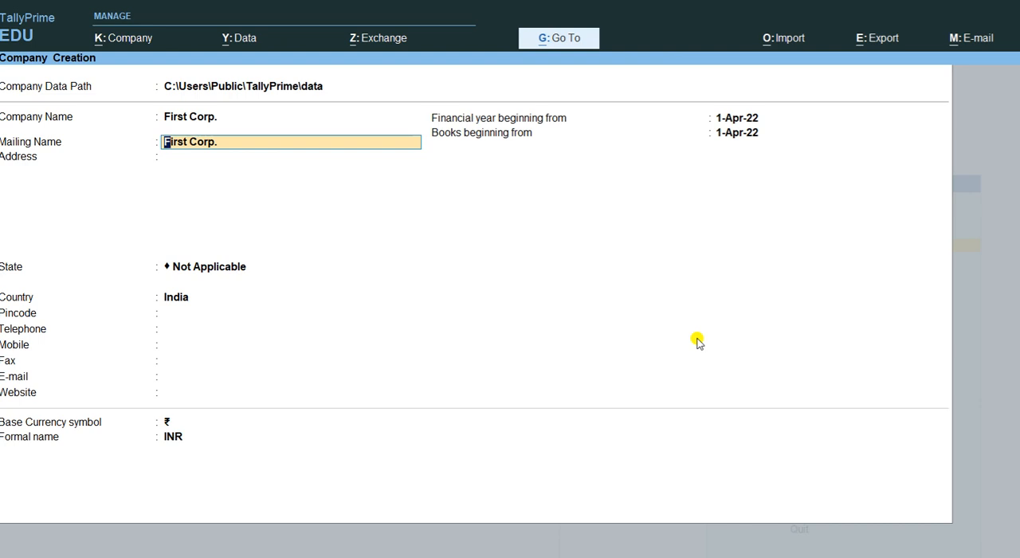
pyautogui.press('Return')
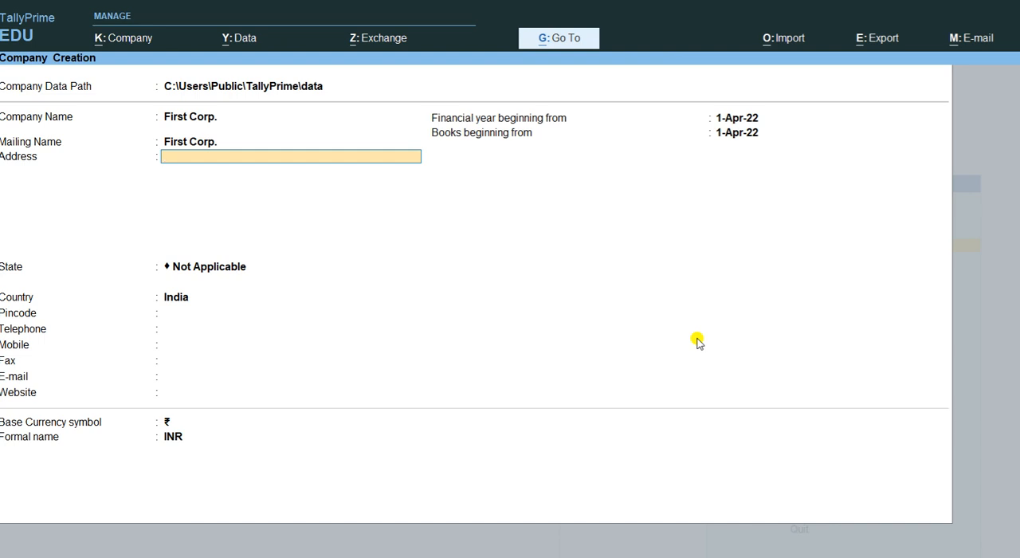
# - Leave the company's address blank and set its state to Punjab
pyautogui.press('Return')
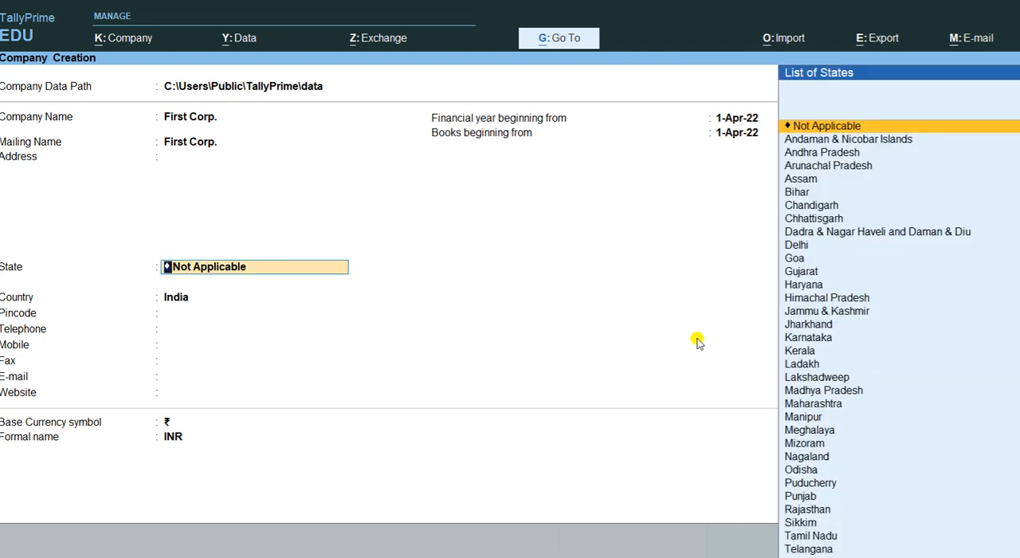
pyautogui.write('Pu')
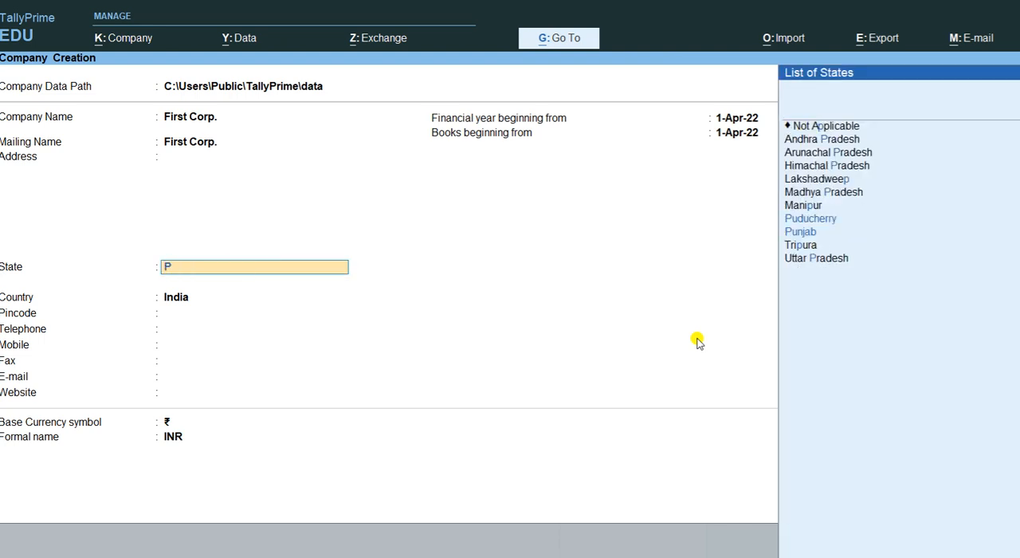
pyautogui.press('Down')
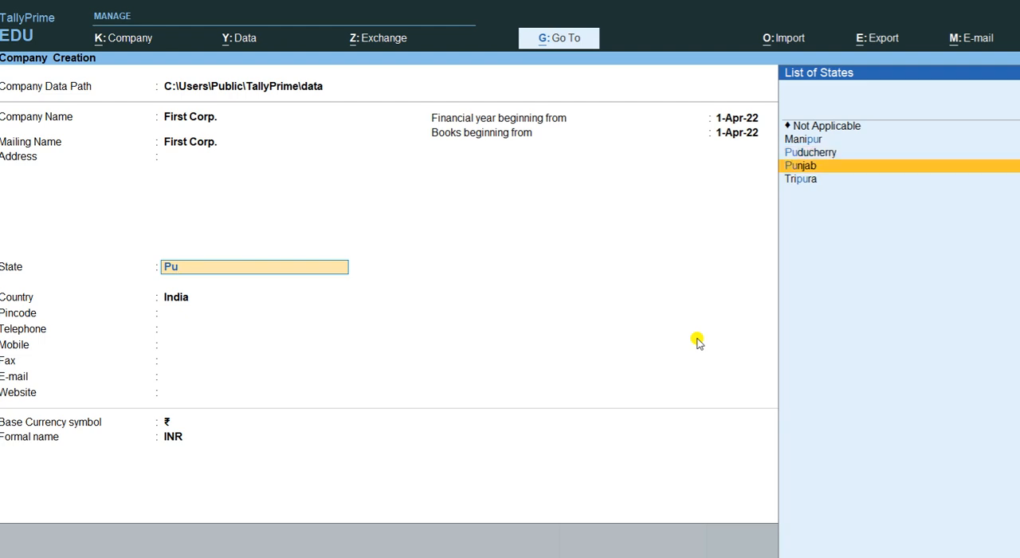
pyautogui.press('Return')
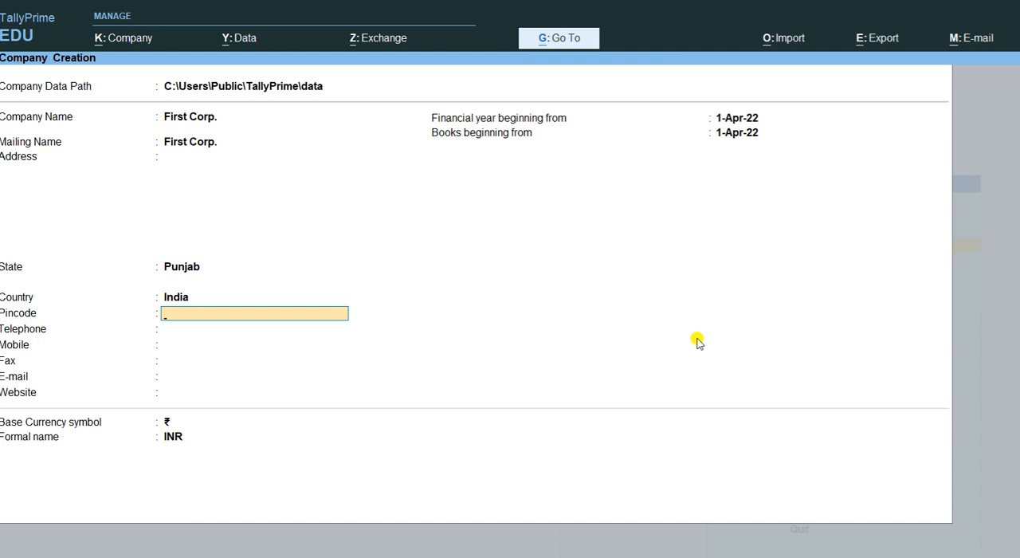
# - Leave the contact fields blank, keep 1-Apr-22 for financial year and books and INR as base currency, and save the company
pyautogui.press('Return')
pyautogui.press('Return')
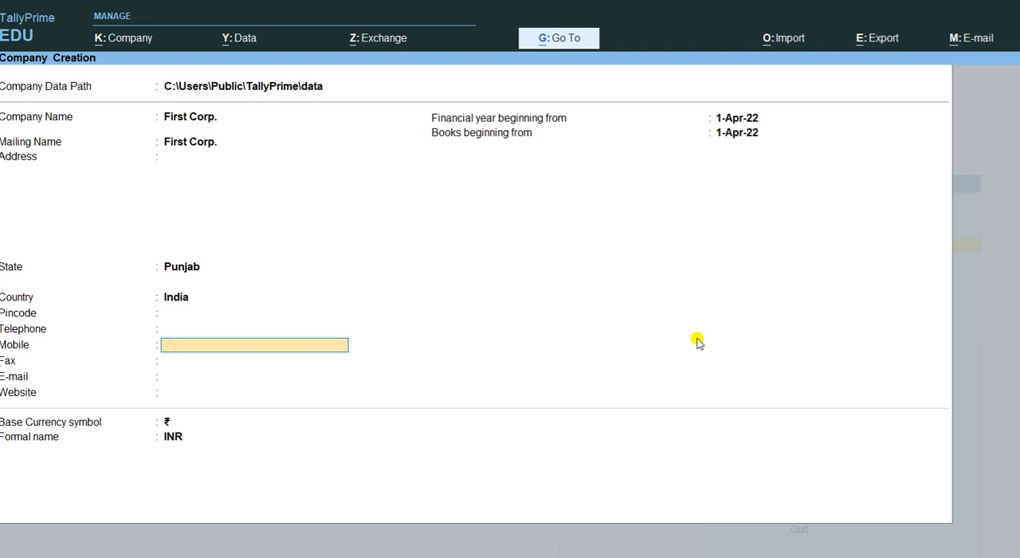
pyautogui.press('Return')
pyautogui.press('Return')
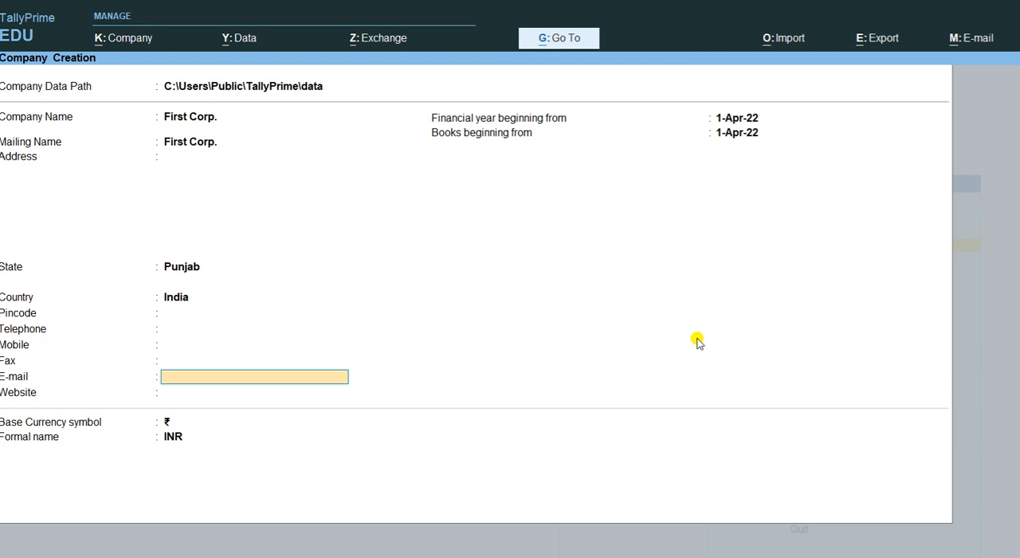
pyautogui.press('Return')
pyautogui.press('Return')
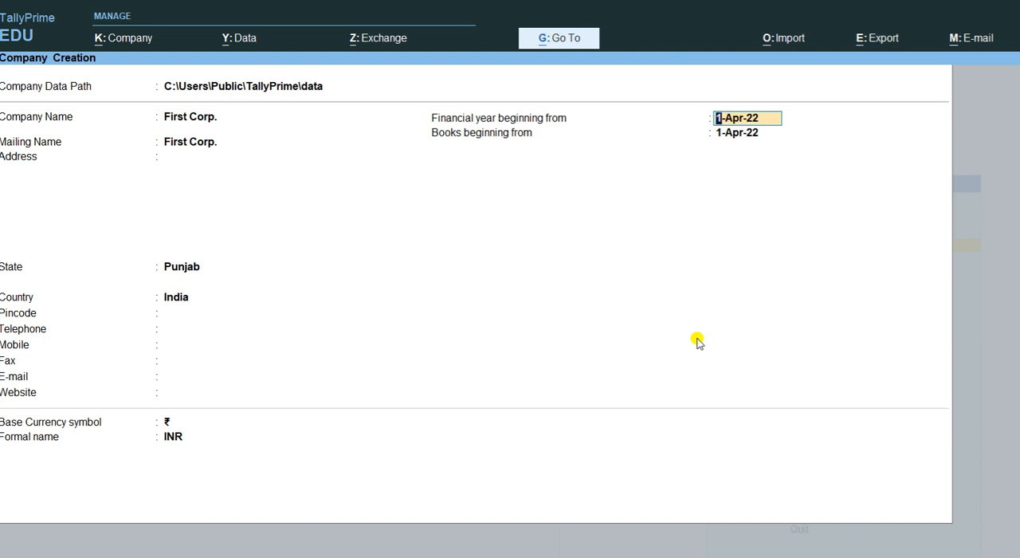
pyautogui.press('Return')
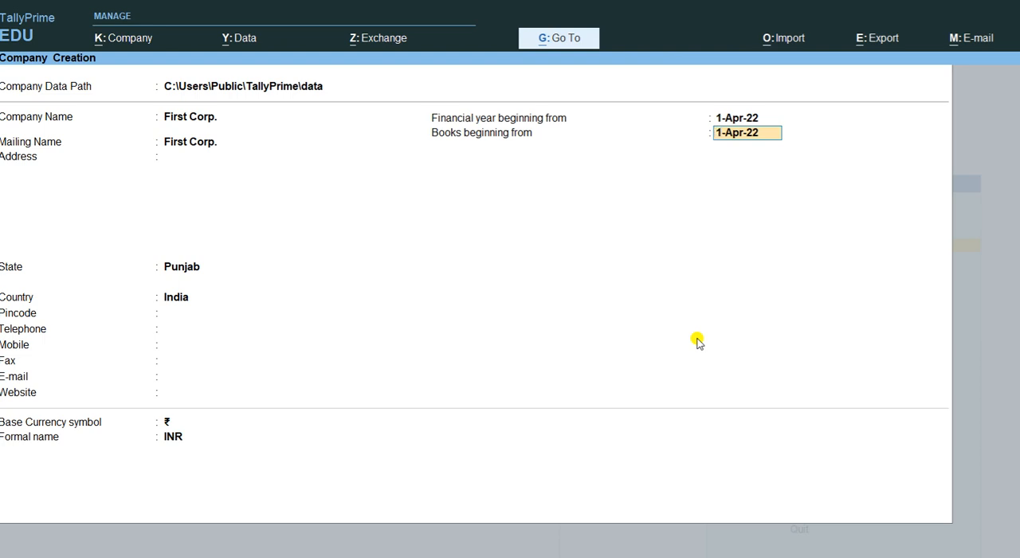
pyautogui.press('Return')
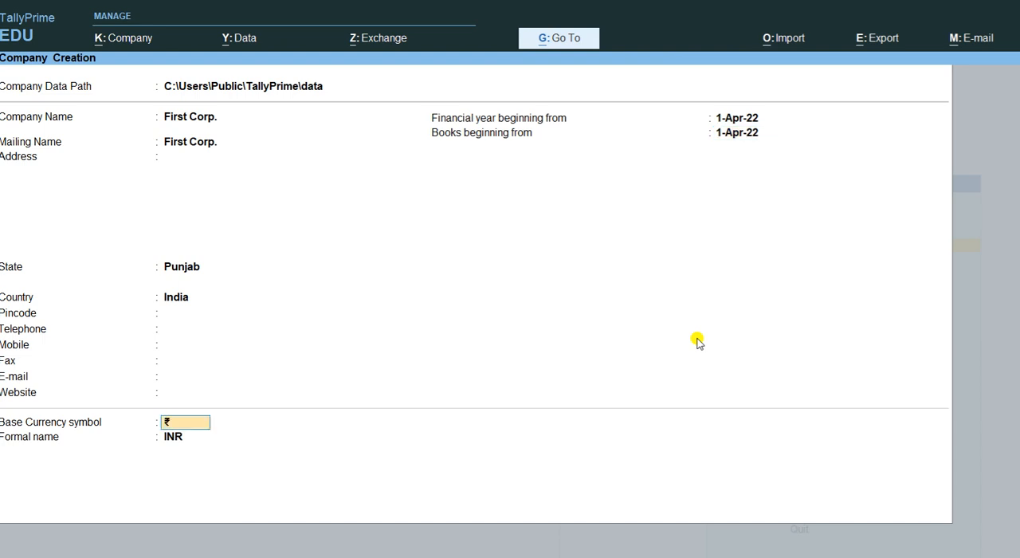
pyautogui.press('Return')
pyautogui.press('Return')
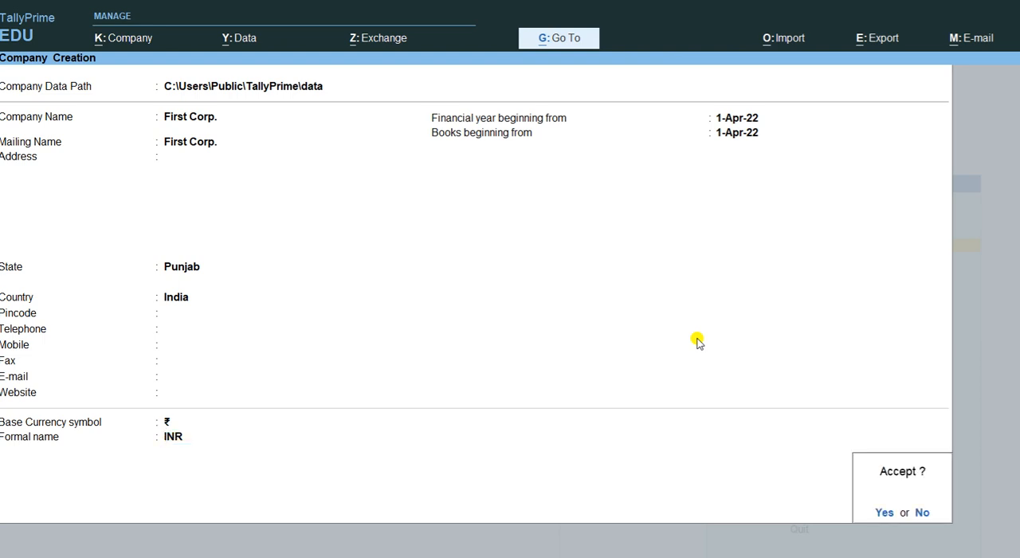
pyautogui.press('Return')
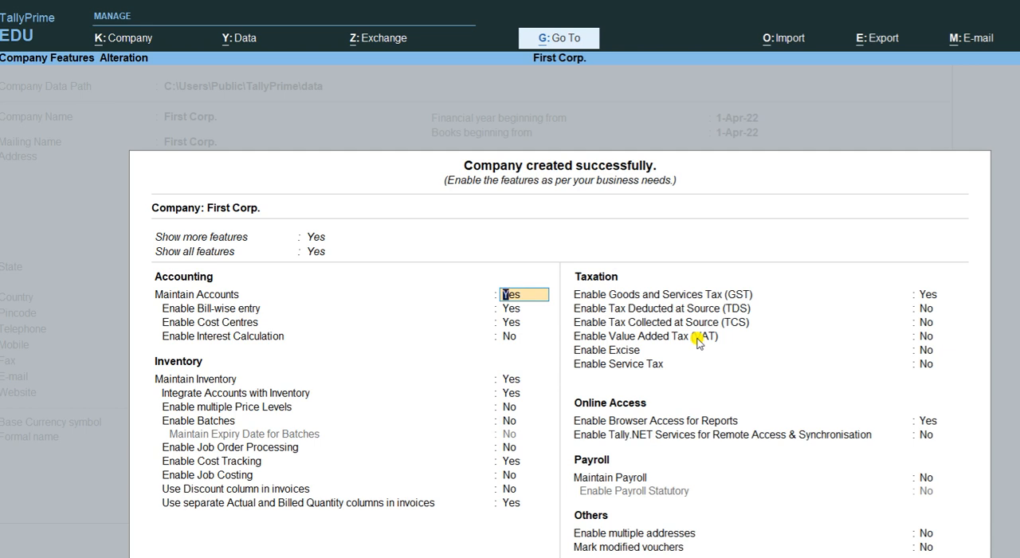
# - Disable cost centres in the features of First Corp., keep the bill-wise entry setting, and accept the company features
pyautogui.press('Return')
pyautogui.press('Return')
pyautogui.write('no')
pyautogui.press('Return')
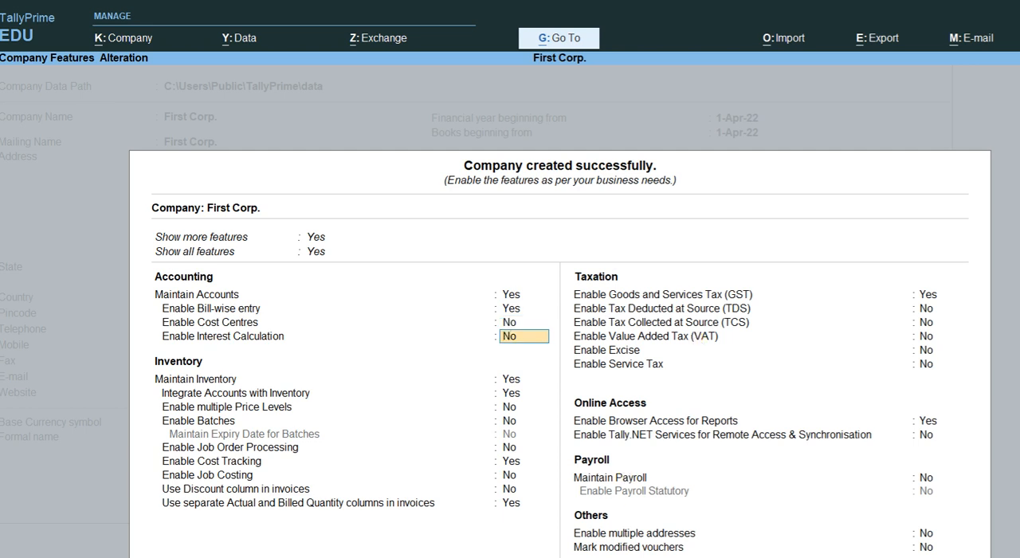
pyautogui.press('Return')
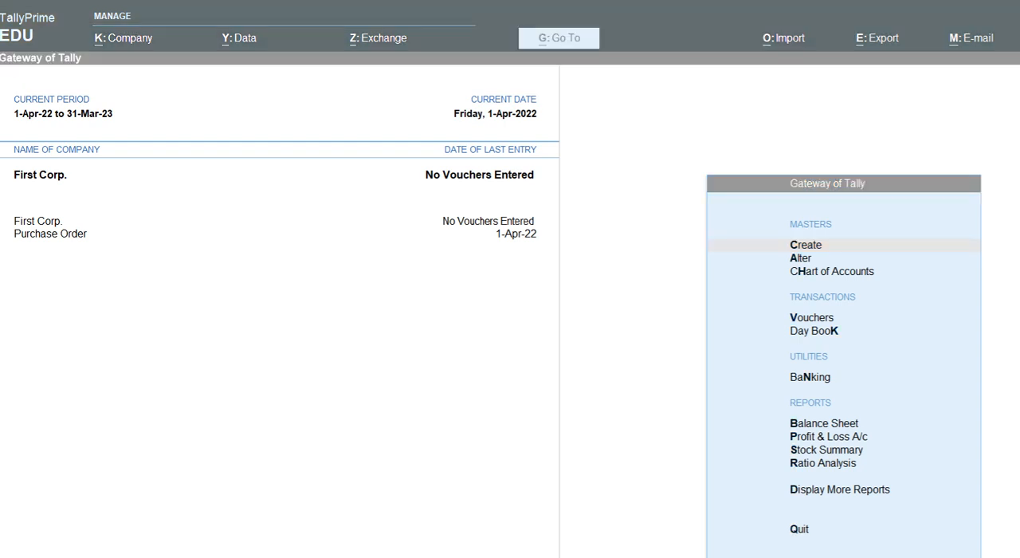
# - Check the Bank/Contra Voucher transaction list in Word and, back in TallyPrime, start a new ledger named HDFC Bank without an alias
pyautogui.hotkey('alt', 'Tab')
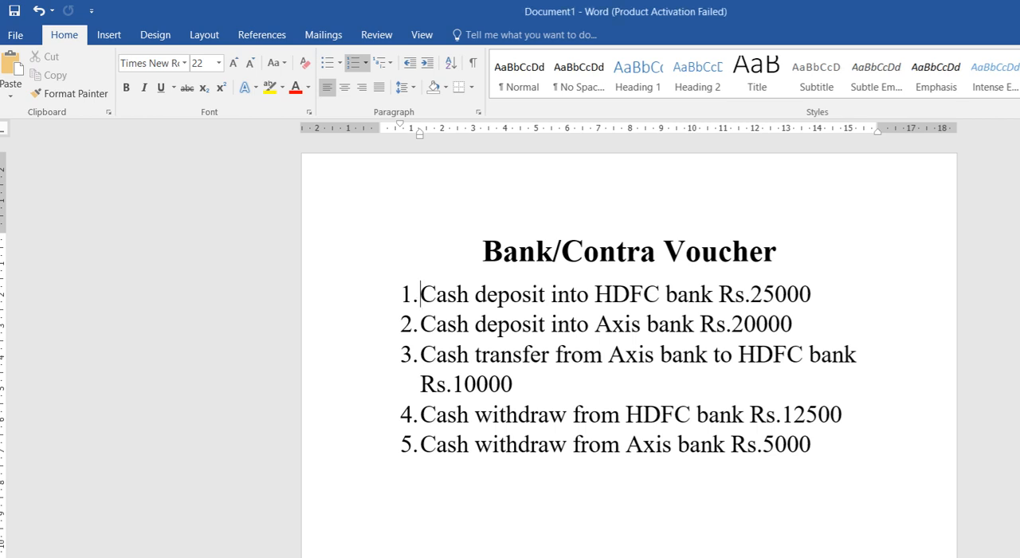
pyautogui.hotkey('alt', 'Tab')
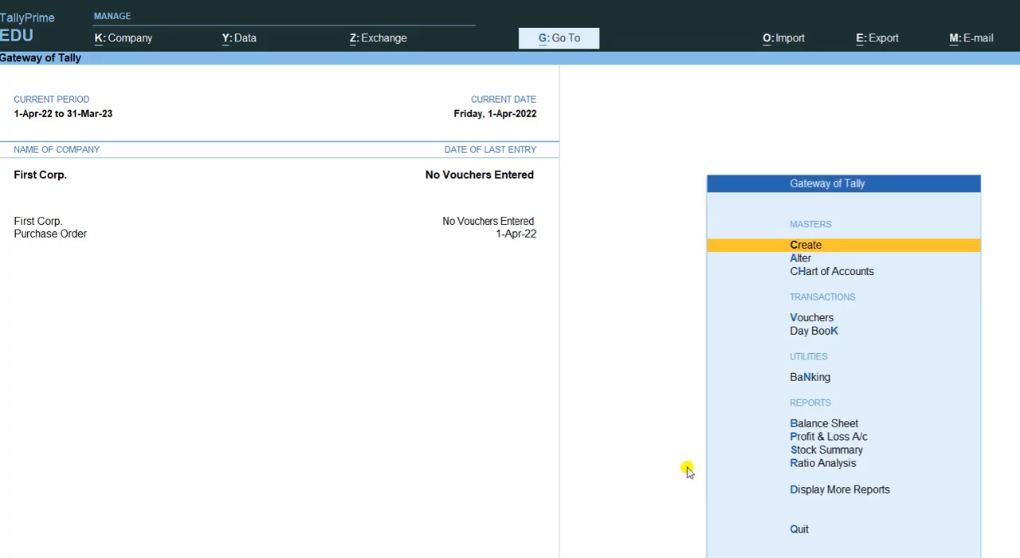
pyautogui.press('Return')
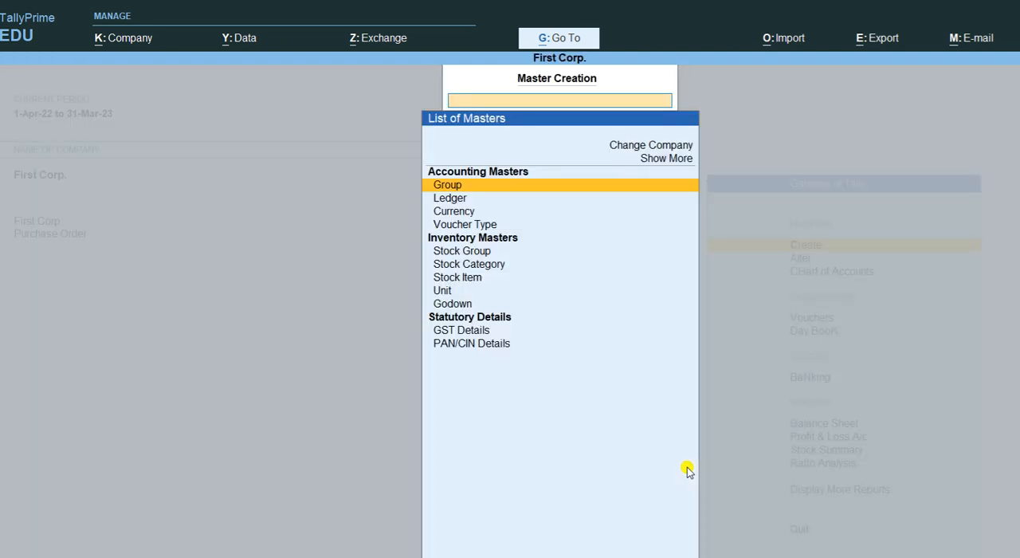
pyautogui.press('Down')
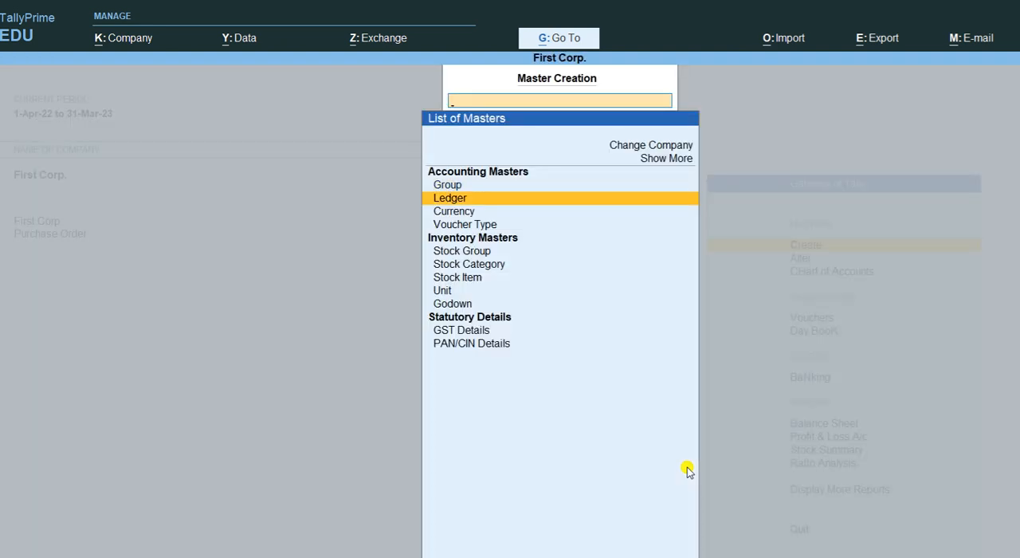
pyautogui.press('Return')
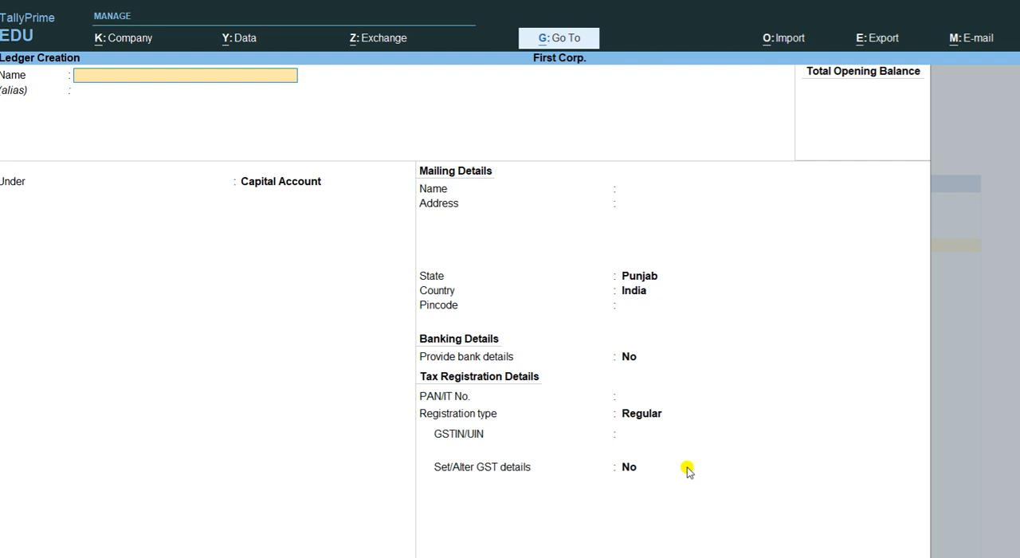
pyautogui.write('HDFC Bank')
pyautogui.press('Return')
pyautogui.press('Return')
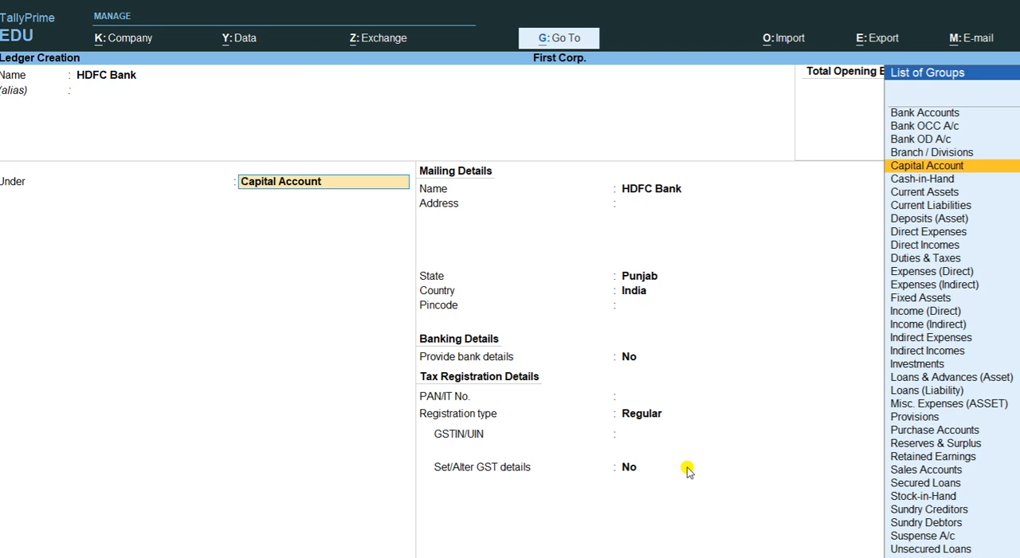
# - Place the HDFC Bank ledger under Bank Accounts, keep the default bank details, and save it
pyautogui.write('Bank')
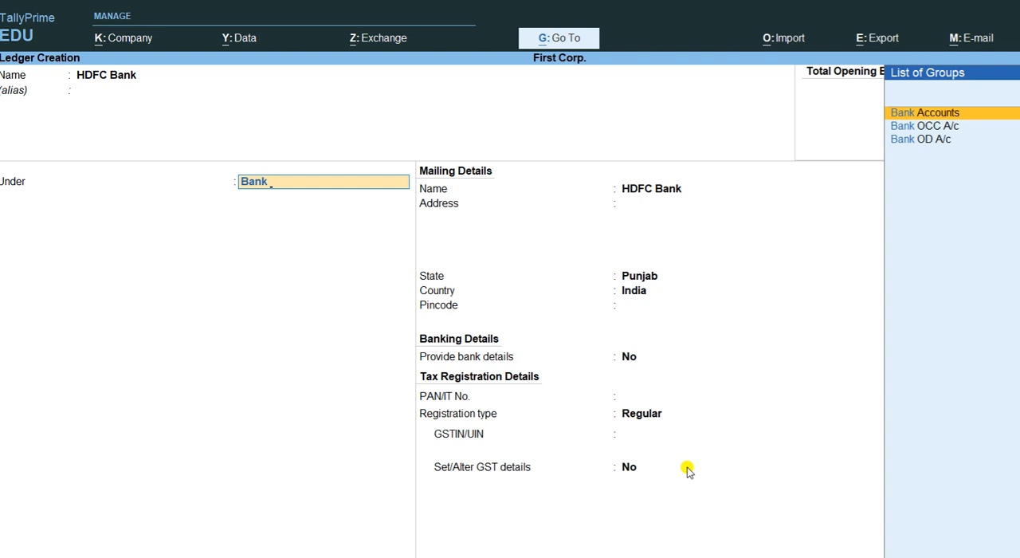
pyautogui.press('Return')
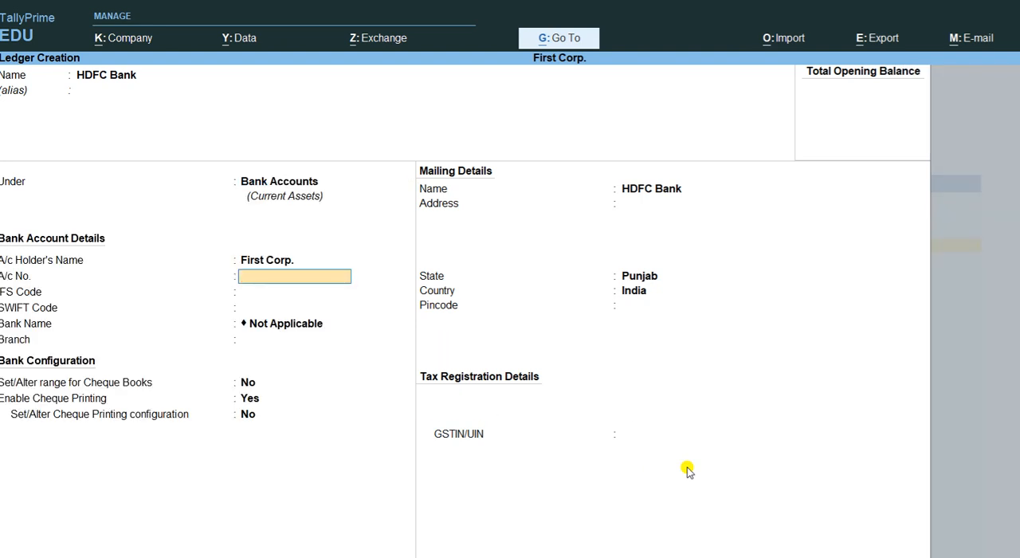
pyautogui.press('Return')
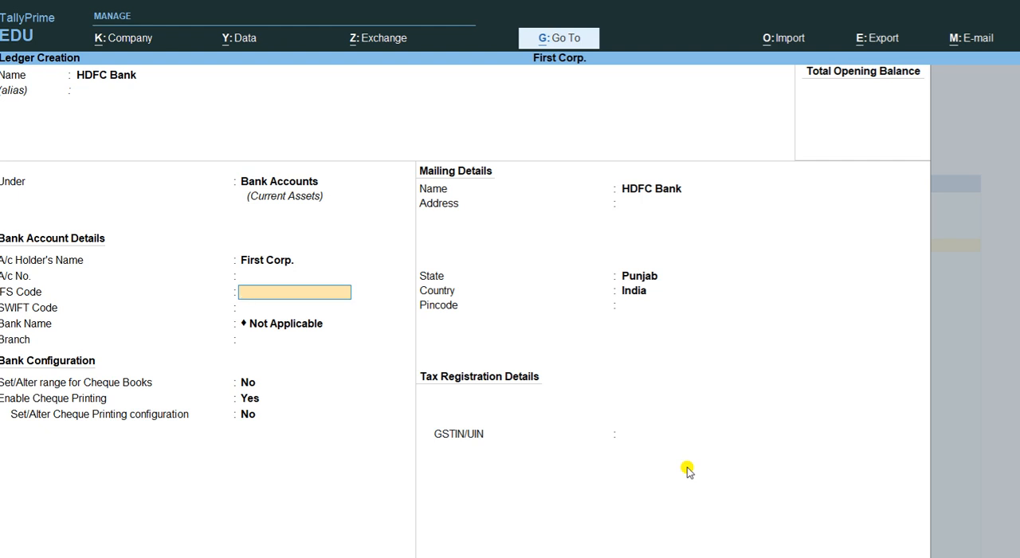
pyautogui.press('Return')
pyautogui.press('Return')
pyautogui.press('Return')
pyautogui.press('Return')
pyautogui.press('Return')
pyautogui.press('Return')
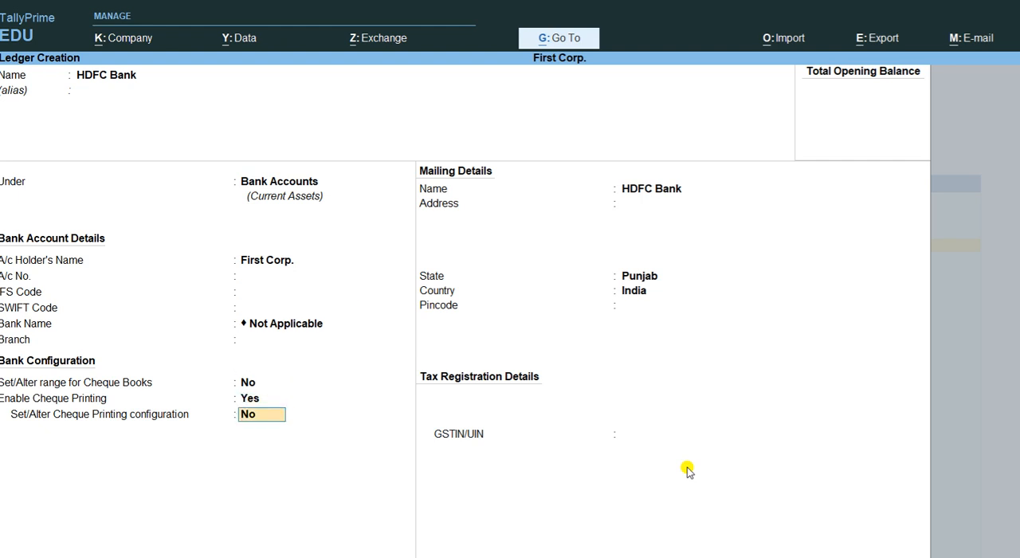
pyautogui.press('Return')
pyautogui.press('Return')
pyautogui.press('Return')
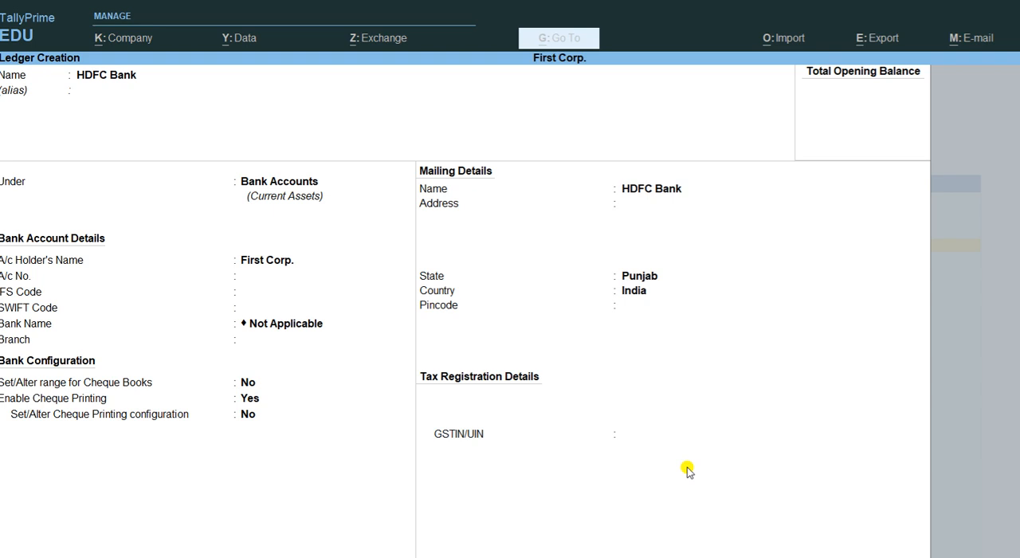
# - Create an Axis Bank ledger under Bank Accounts with default details, save it, and return to the Gateway of Tally
pyautogui.write('A')
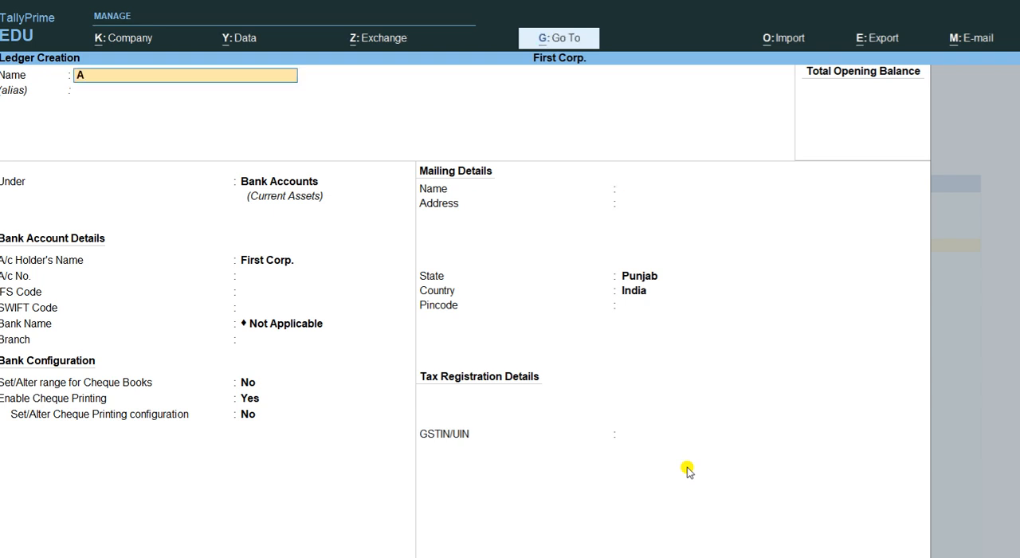
pyautogui.write('xis Bank')
pyautogui.press('Return')
pyautogui.press('Return')
pyautogui.press('Return')
pyautogui.press('Return')
pyautogui.press('Return')
pyautogui.press('Return')
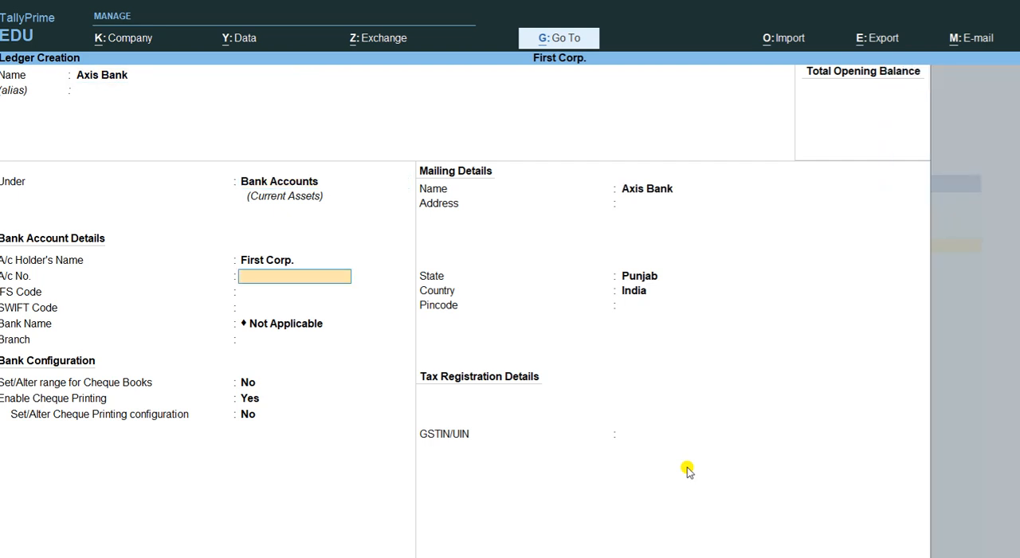
pyautogui.hotkey('ctrl', 'a')
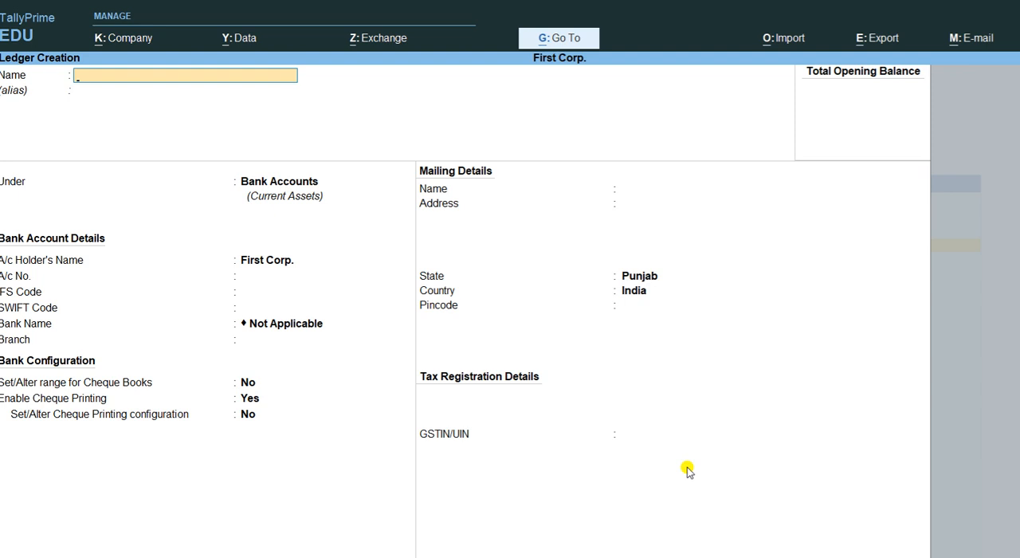
pyautogui.press('Escape')
pyautogui.press('Escape')
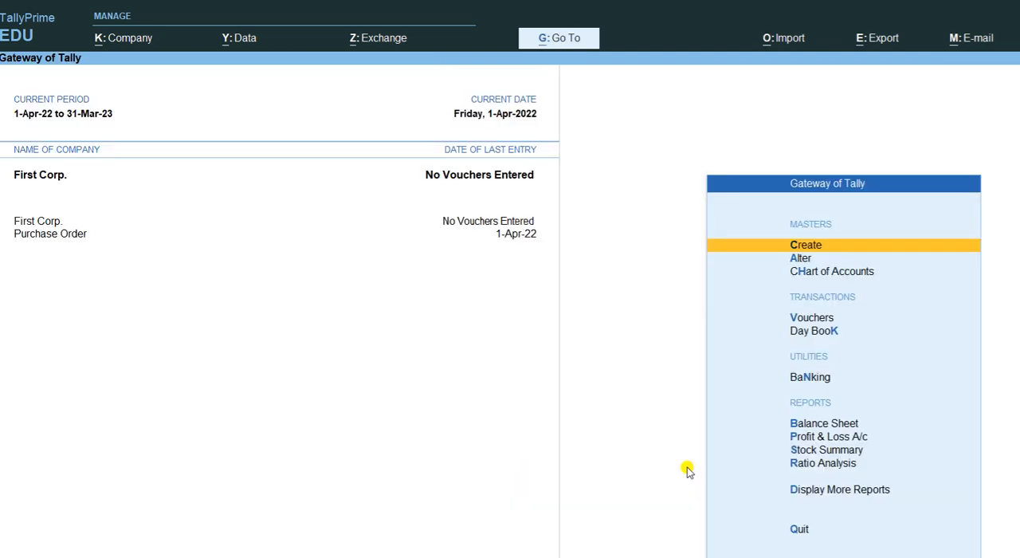
# - Check the Bank/Contra Voucher transaction list in Word and, back in TallyPrime, open a new Contra voucher
pyautogui.hotkey('alt', 'Tab')
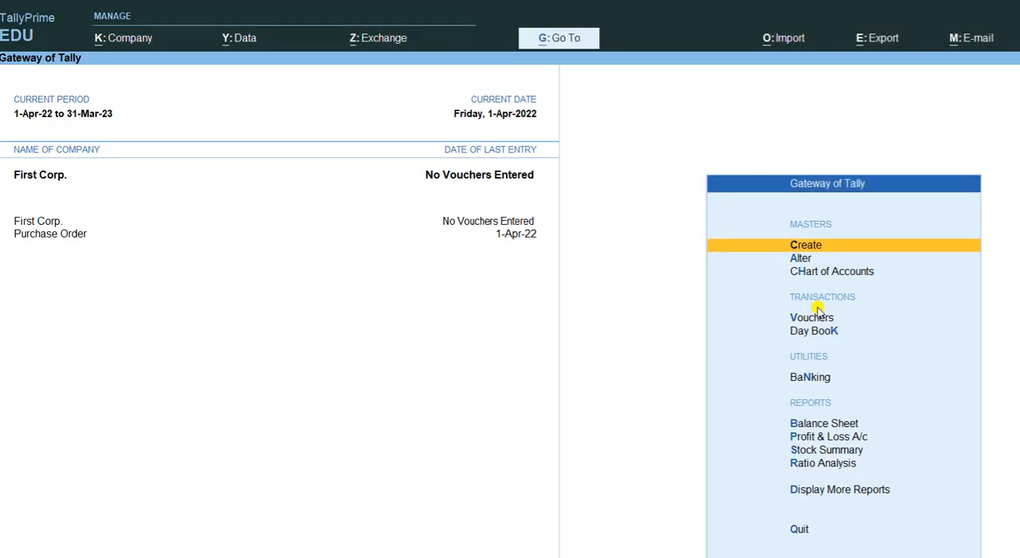
pyautogui.press('Down')
pyautogui.press('Down')
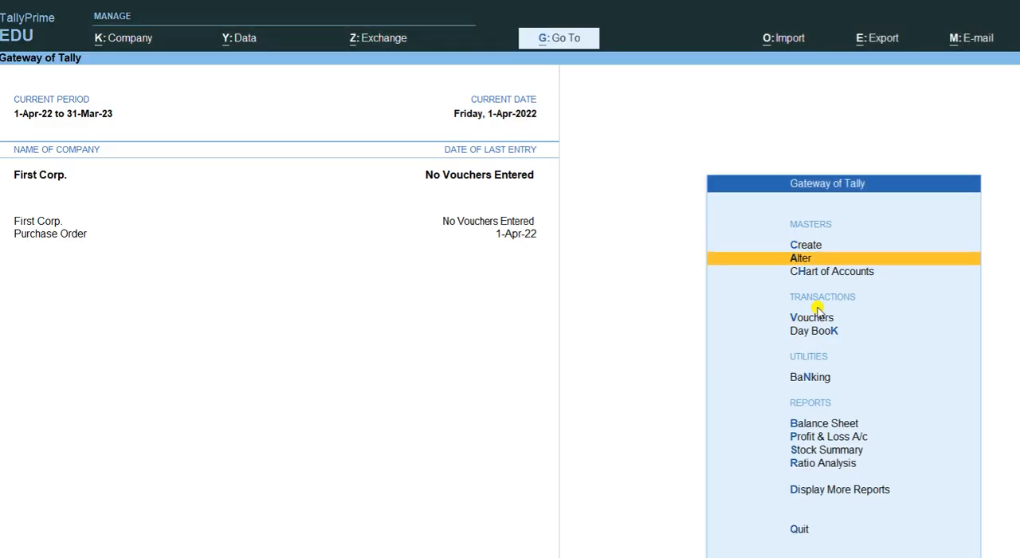
pyautogui.press('Down')
pyautogui.press('Down')
pyautogui.press('Up')
pyautogui.press('Return')
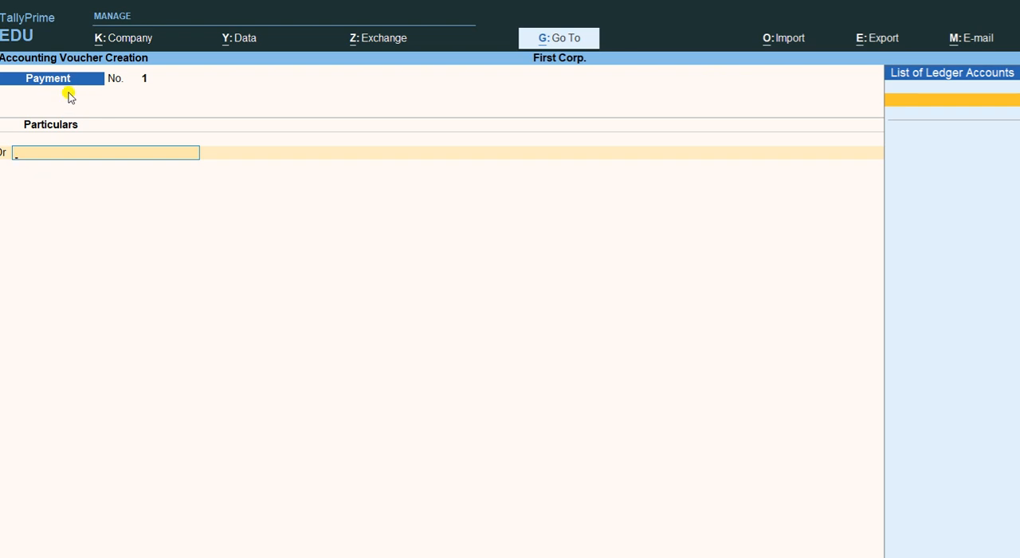
pyautogui.press('F4')
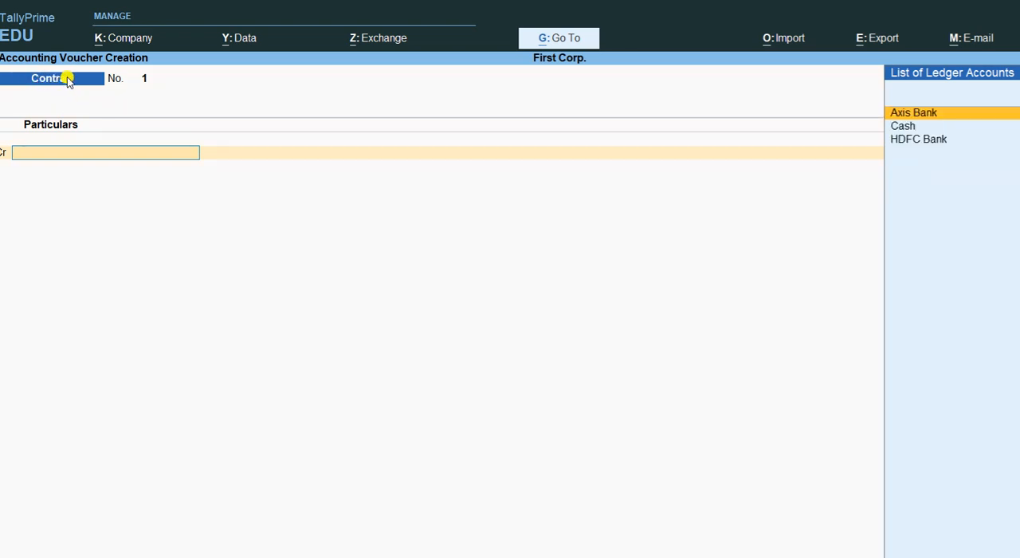
# - Credit the Cash ledger with 25000 in the first contra voucher and continue past the negative cash warning
pyautogui.hotkey('alt', 'Tab')
pyautogui.write('Cash')
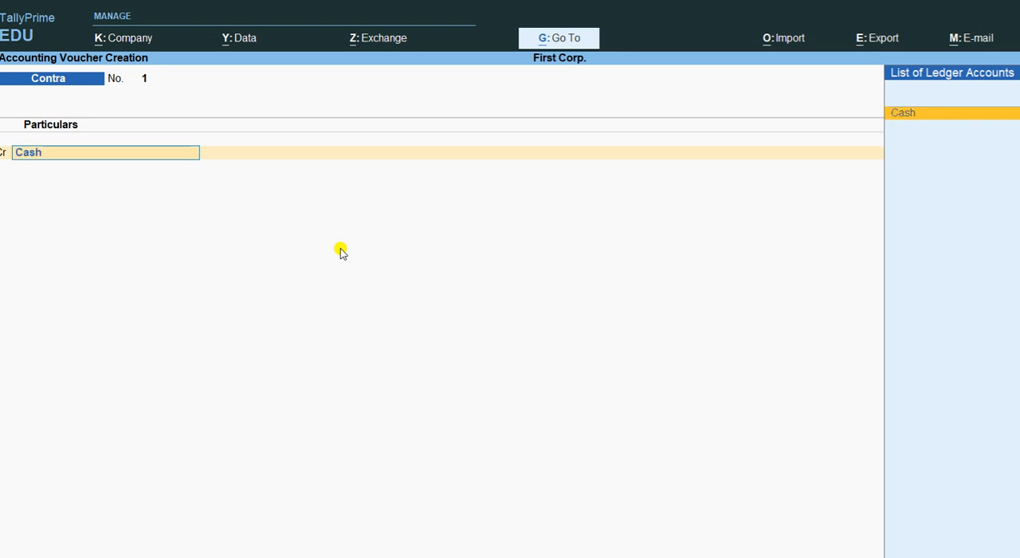
pyautogui.press('Return')
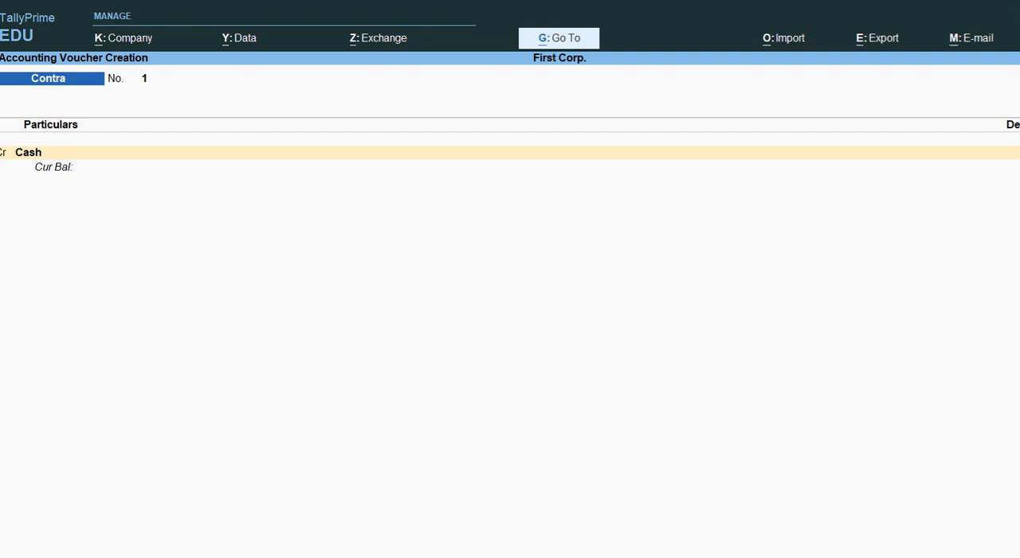
pyautogui.click(391, 557)
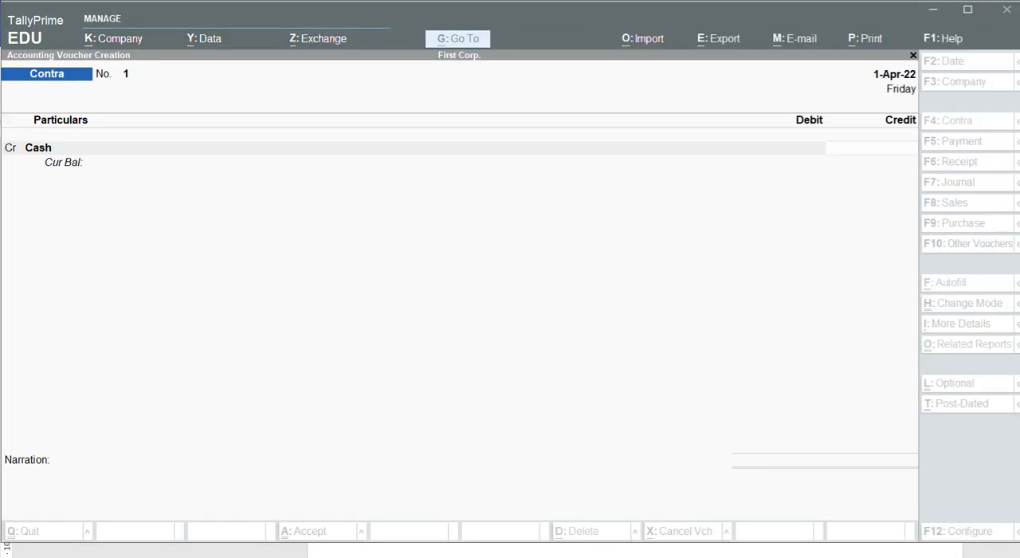
pyautogui.click(682, 332)
pyautogui.write('25000')
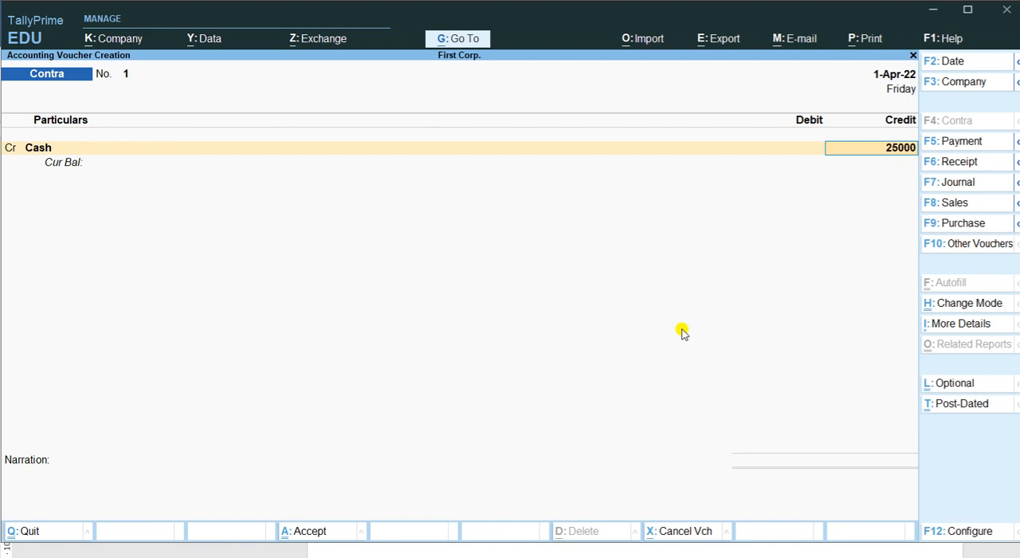
pyautogui.press('Return')
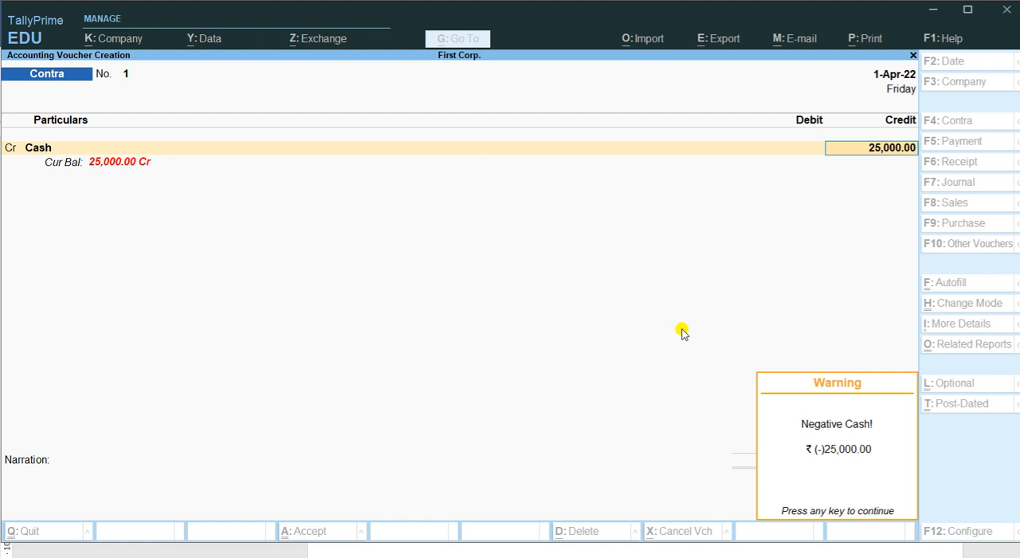
pyautogui.press('Return')
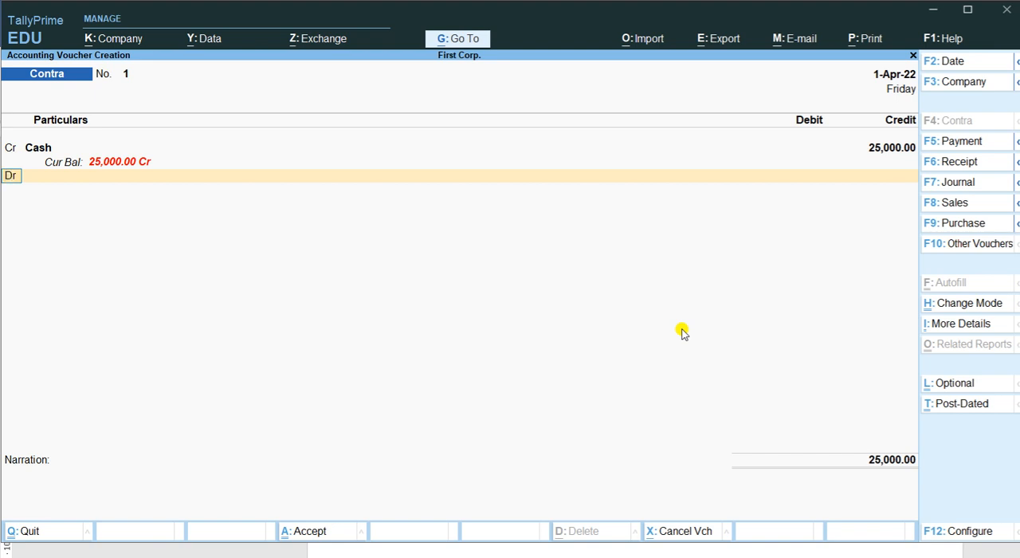
# - Debit HDFC Bank with 25,000.00 and proceed through its cash bank allocation to the denominations
pyautogui.press('Return')
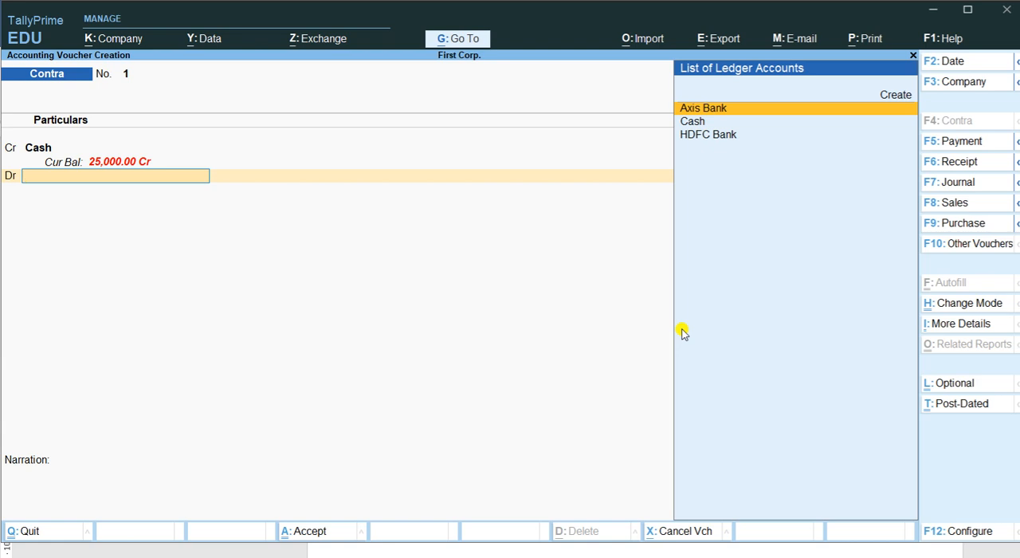
pyautogui.press('Down')
pyautogui.press('Down')
pyautogui.press('Return')
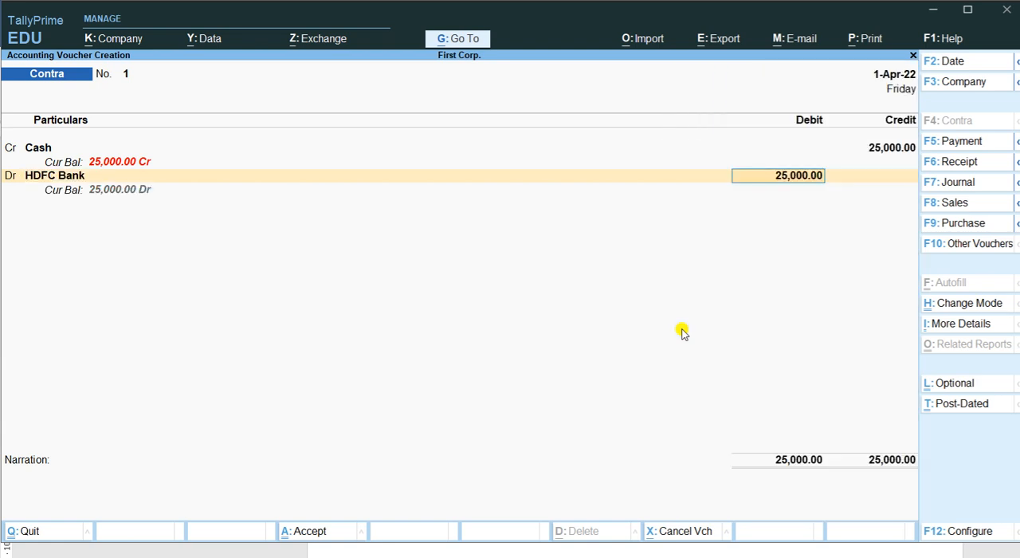
pyautogui.click(682, 328)
pyautogui.press('Return')
# - Leave all HDFC Bank cash denominations blank and accept the bank allocation with the bank name as Not Applicable
pyautogui.press('Return')
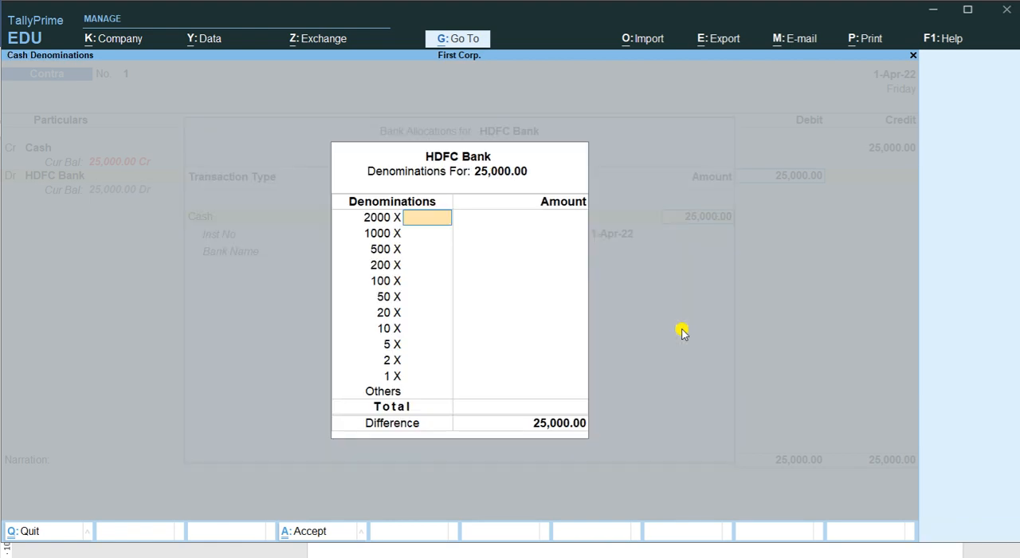
pyautogui.press('Return')
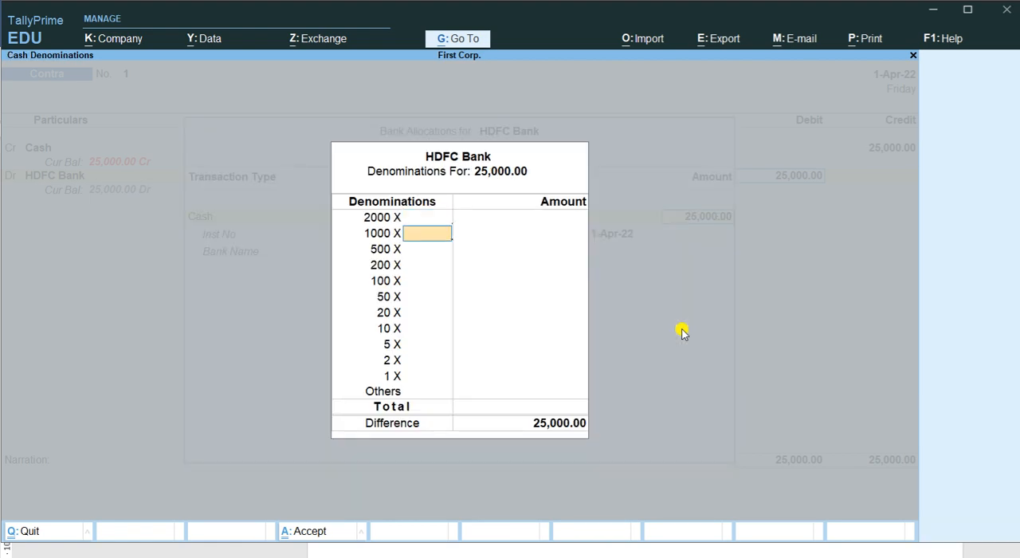
pyautogui.press('Return')
pyautogui.press('Return')
pyautogui.press('Return')
pyautogui.press('Return')
pyautogui.press('Return')
pyautogui.press('Return')
pyautogui.press('Return')
pyautogui.press('Return')
pyautogui.press('Return')
pyautogui.press('Return')
pyautogui.press('Return')
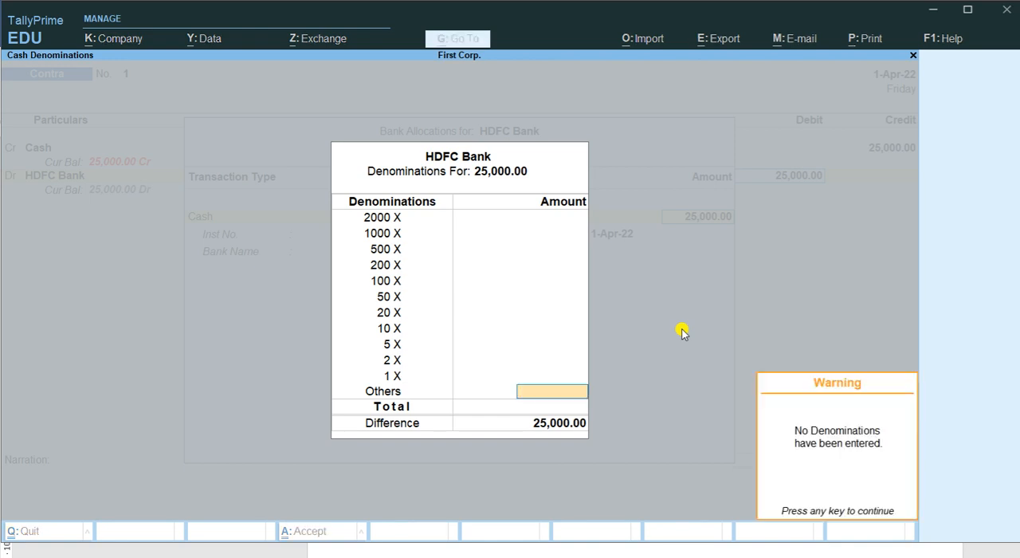
pyautogui.press('Return')
pyautogui.press('Return')
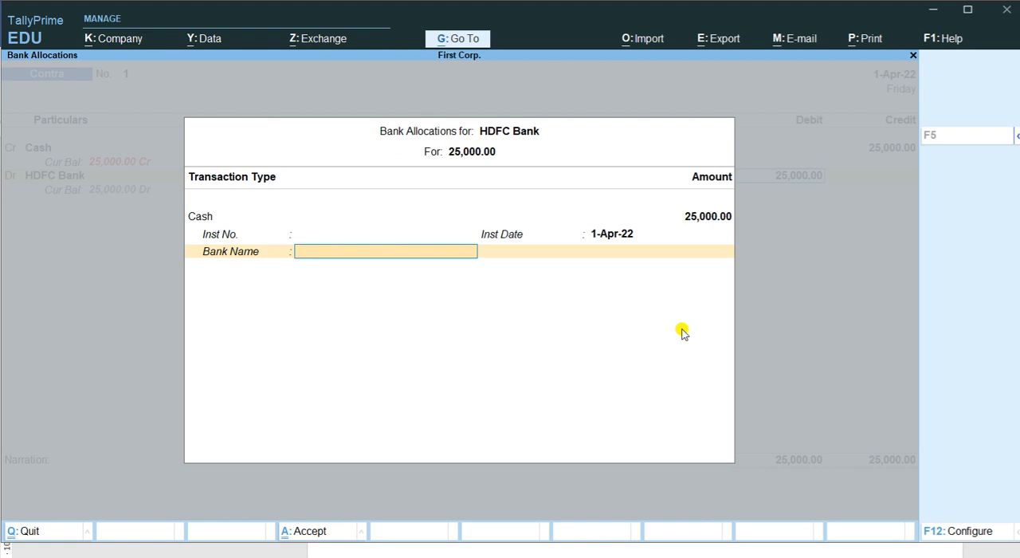
pyautogui.press('Return')
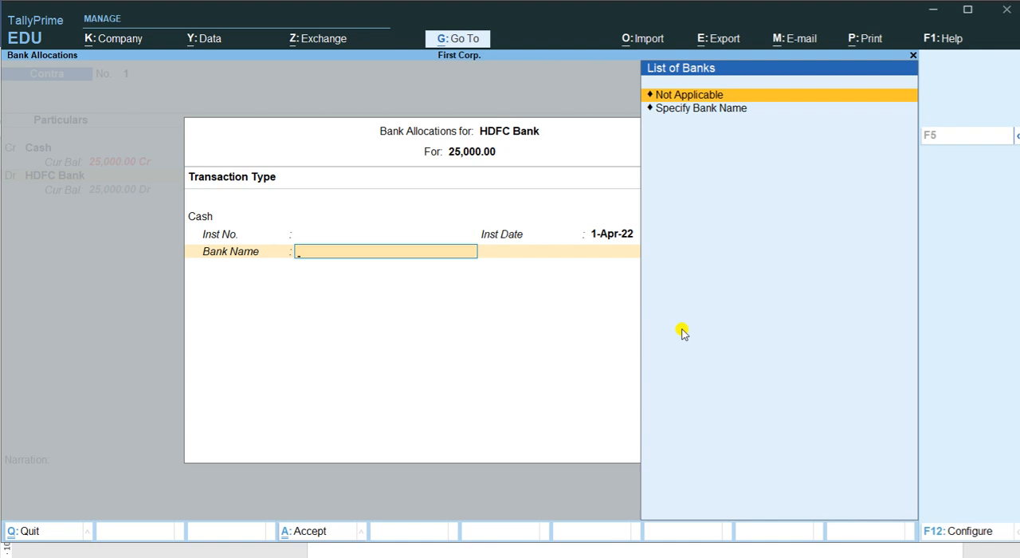
pyautogui.press('Return')
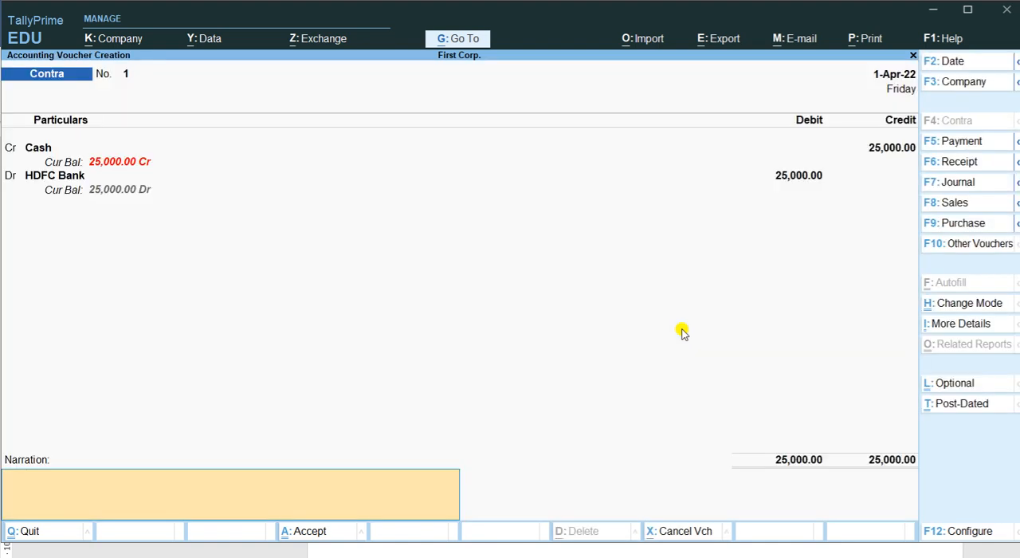
# - Enter the narration "cash deposit into HDFC" and save the first contra voucher
pyautogui.write('cash depo')
pyautogui.press('BackSpace')
pyautogui.write('posit into HDFC')
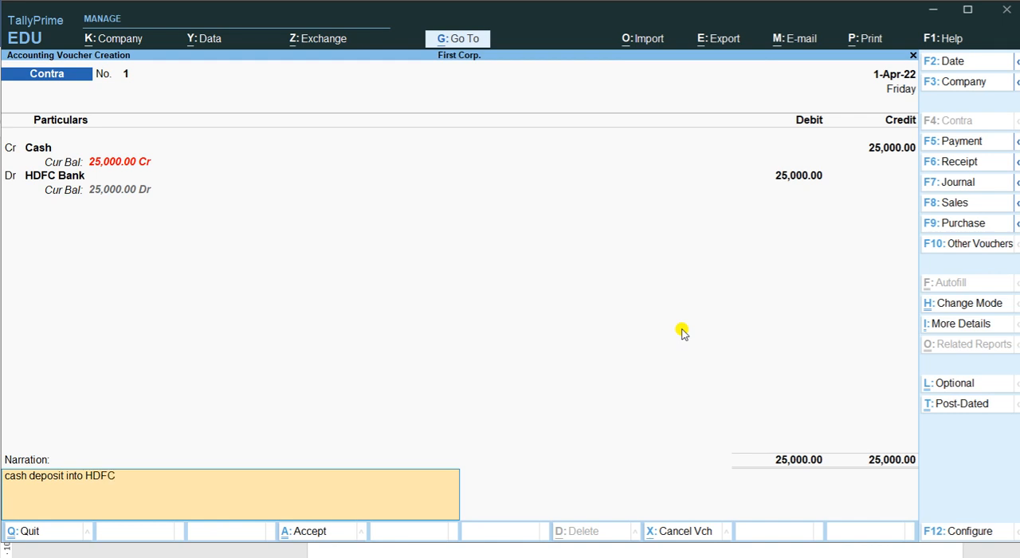
pyautogui.press('Return')
pyautogui.press('Return')
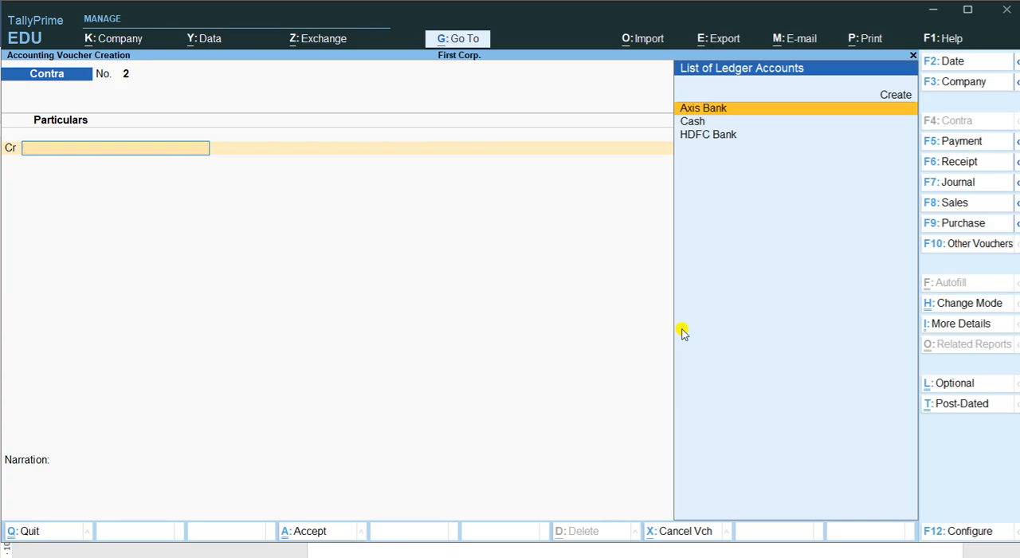
# - Check the second transaction in Word and, back in TallyPrime, credit Cash with 20000 in the second contra voucher
pyautogui.hotkey('alt', 'Tab')
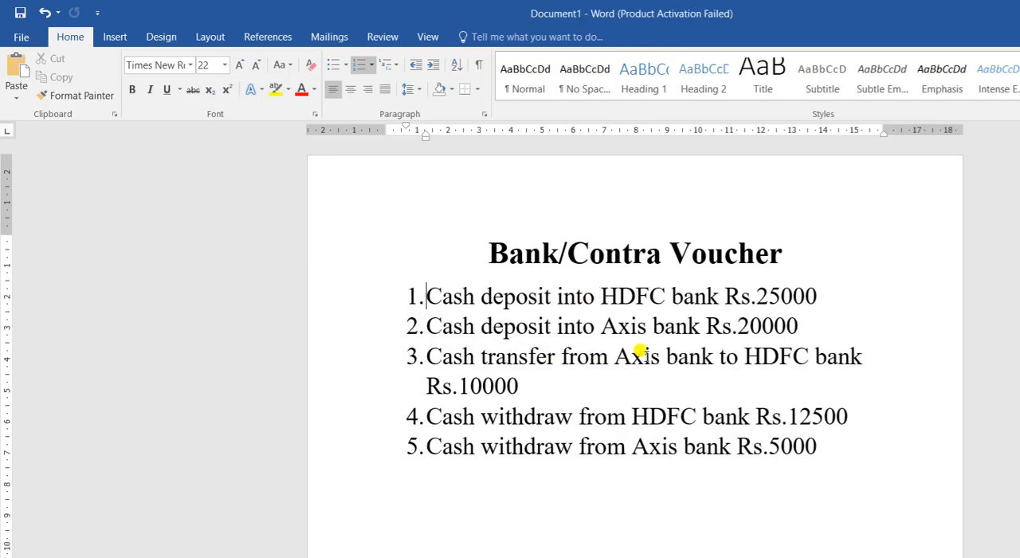
pyautogui.hotkey('alt', 'Tab')
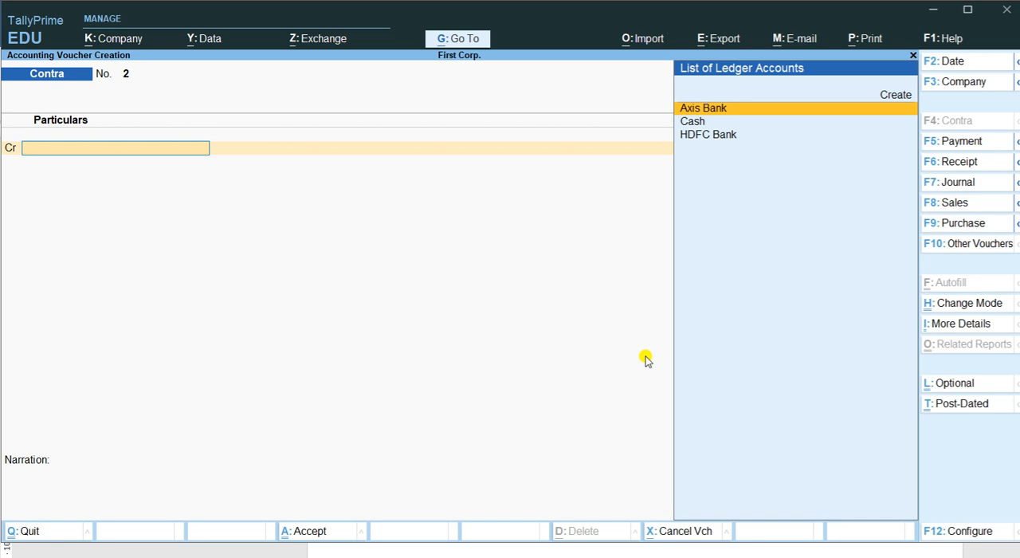
pyautogui.press('Down')
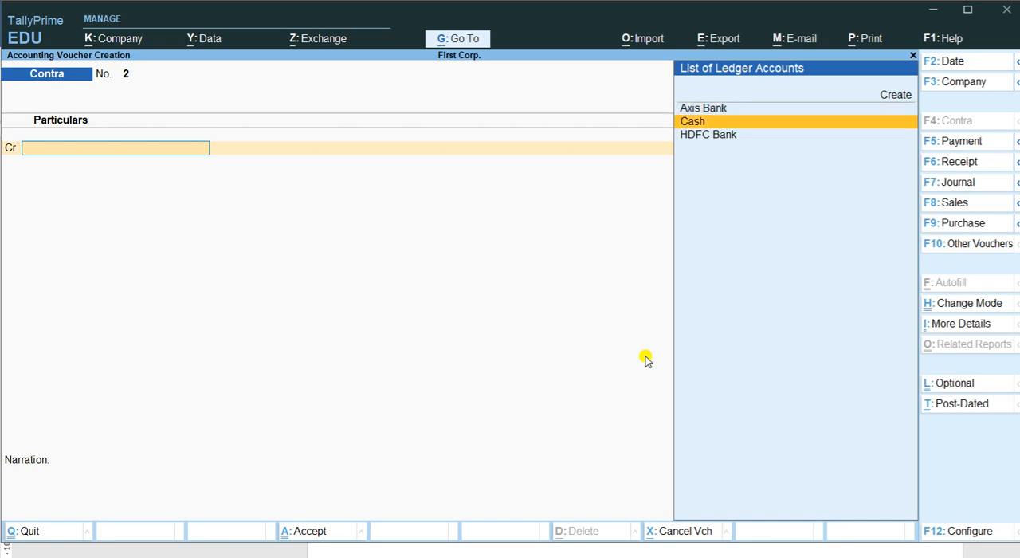
pyautogui.press('Return')
pyautogui.write('20')
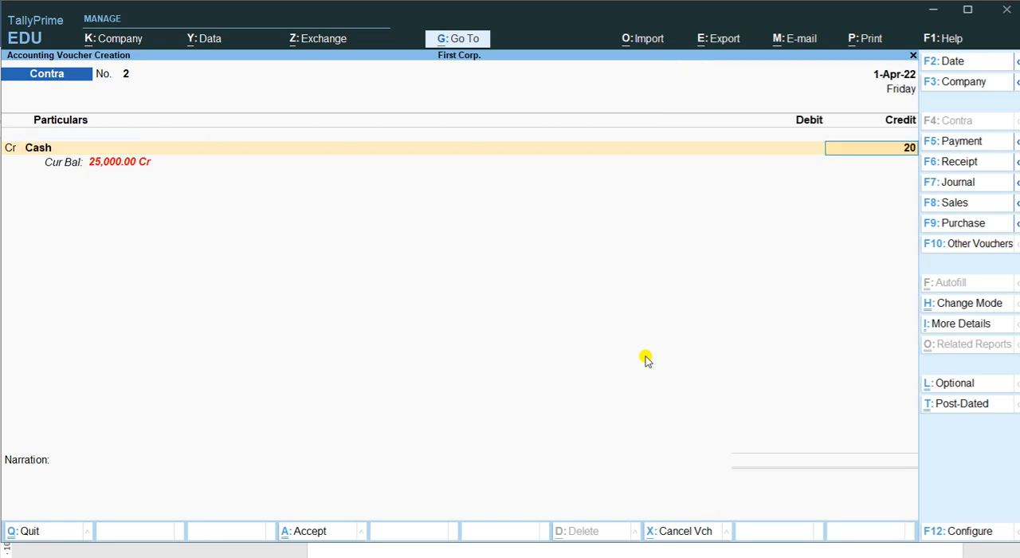
pyautogui.write('000')
pyautogui.press('Return')
pyautogui.press('Return')
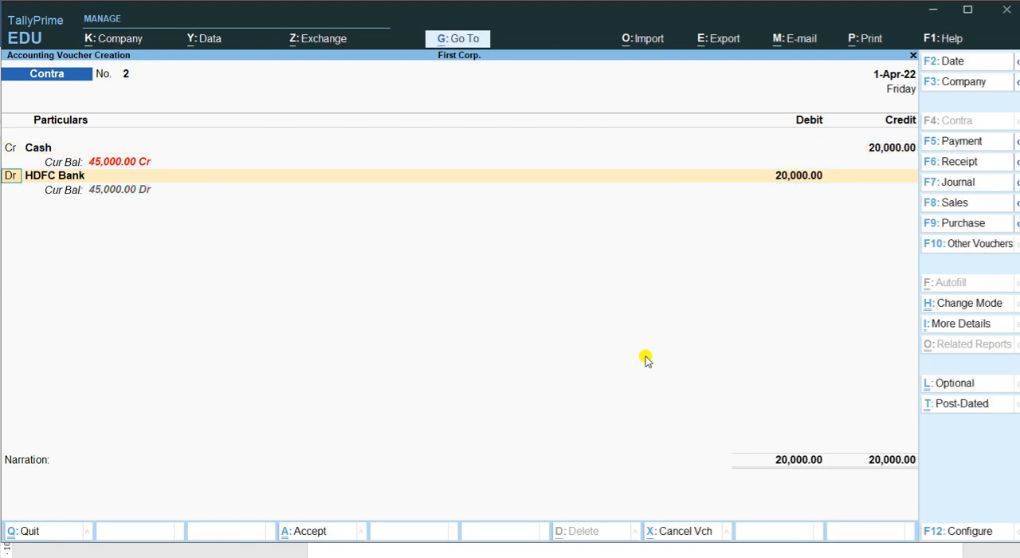
# - Replace HDFC Bank with Axis Bank as the debit ledger for 20,000.00 in the second contra voucher
pyautogui.press('Return')
pyautogui.press('Up')
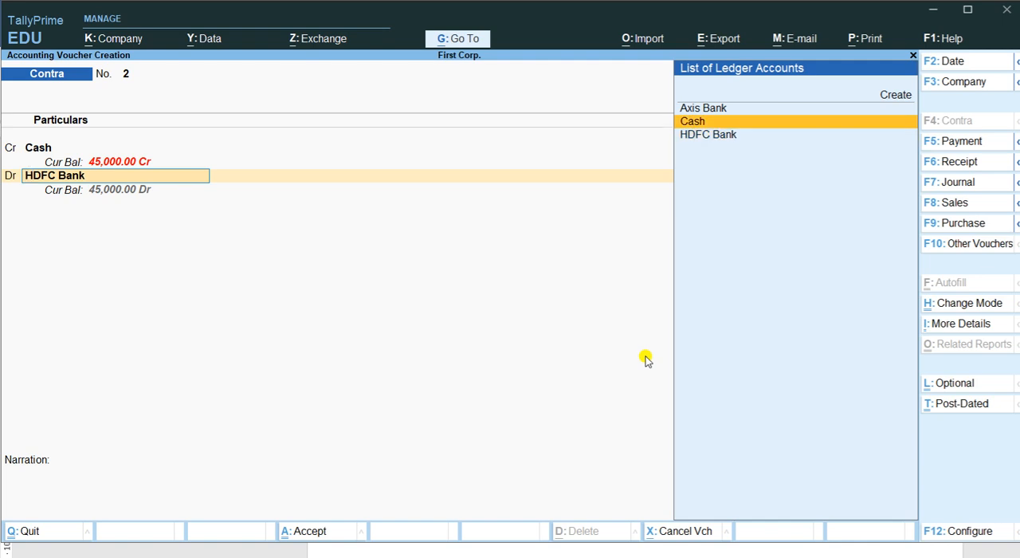
pyautogui.press('Up')
pyautogui.press('Return')
# - Leave the Axis Bank denominations and bank name blank, skip the narration, and save the second contra voucher
pyautogui.press('Return')
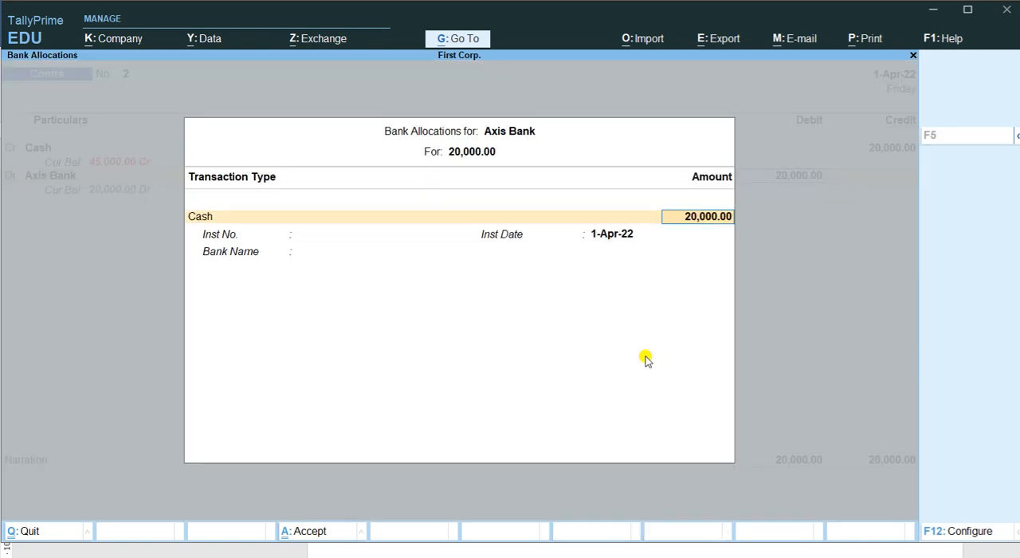
pyautogui.press('Return')
pyautogui.press('Return')
pyautogui.press('Return')
pyautogui.press('Return')
pyautogui.press('Return')
pyautogui.press('Return')
pyautogui.press('Return')
pyautogui.press('Return')
pyautogui.press('Return')
pyautogui.press('Return')
pyautogui.press('Return')
pyautogui.press('Return')
pyautogui.press('Return')
pyautogui.press('Return')
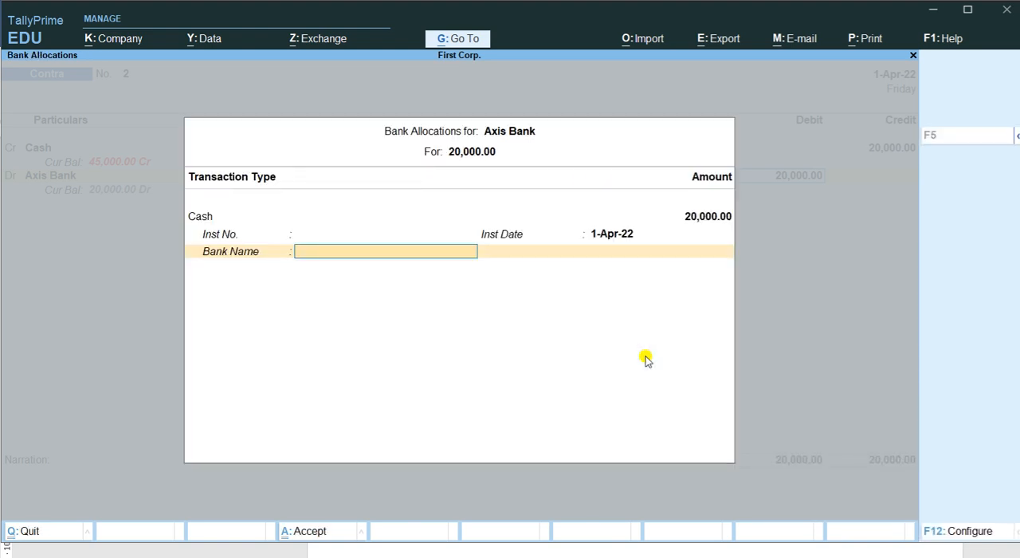
pyautogui.press('Return')
pyautogui.press('Return')
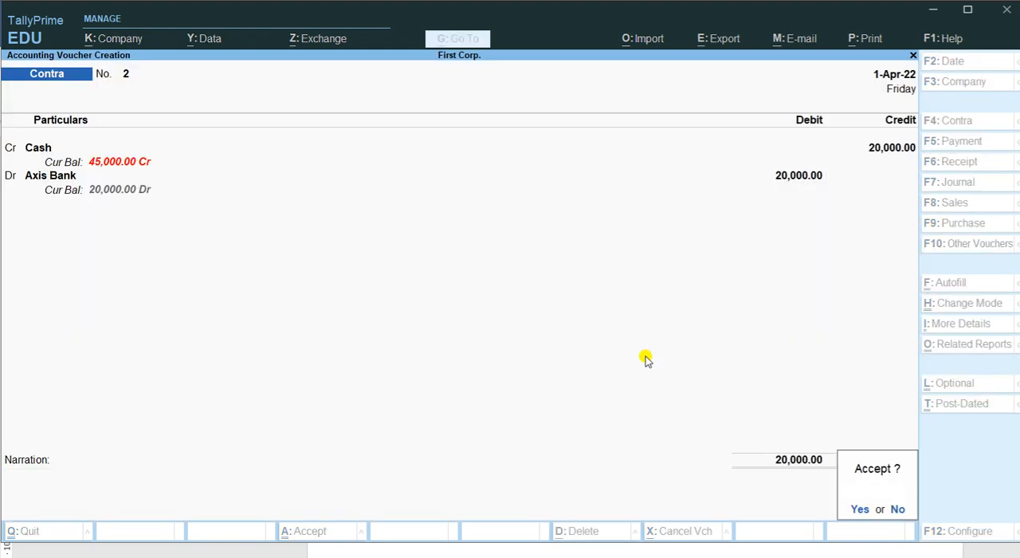
pyautogui.press('Return')
# - Check the third transaction in Word and, in TallyPrime, credit Axis Bank with 10000 in the third contra voucher, keeping the default bank allocation
pyautogui.hotkey('alt', 'Tab')
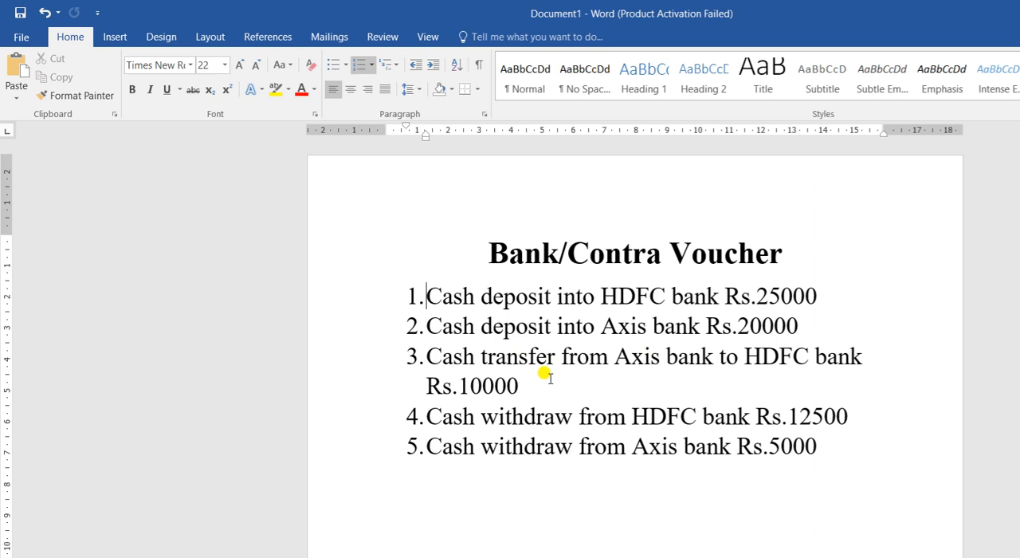
pyautogui.hotkey('alt', 'Tab')
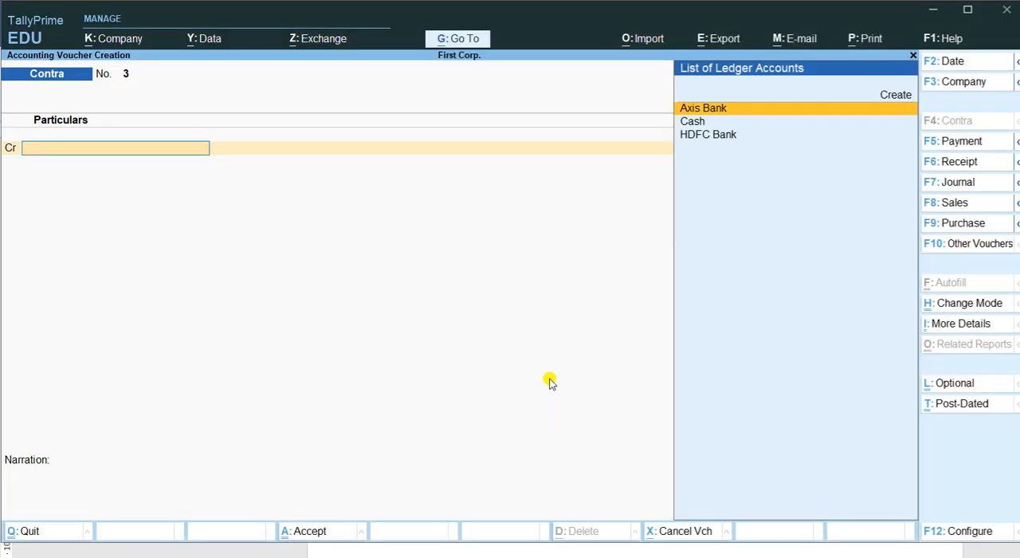
pyautogui.write('Ax')
pyautogui.press('Return')
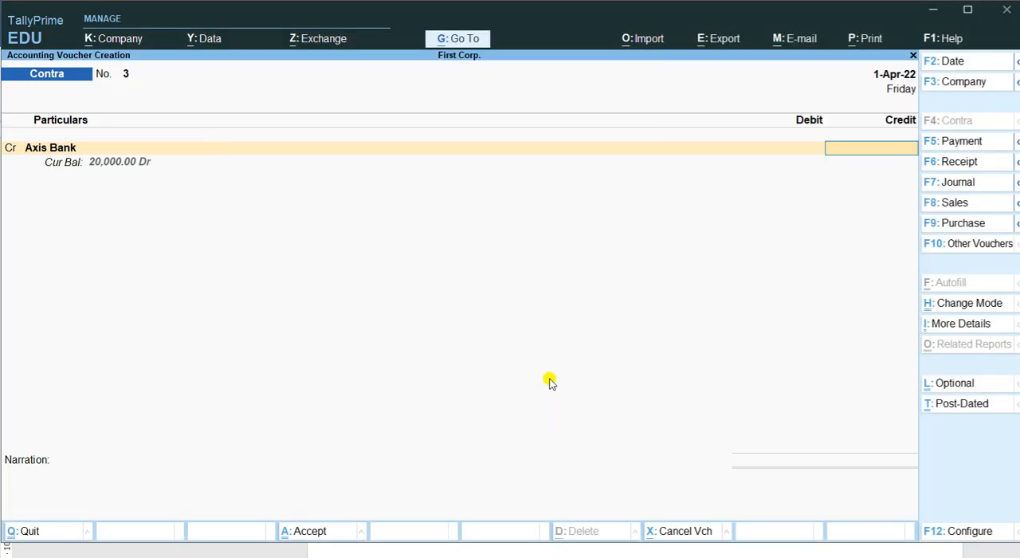
pyautogui.hotkey('alt', 'Tab')
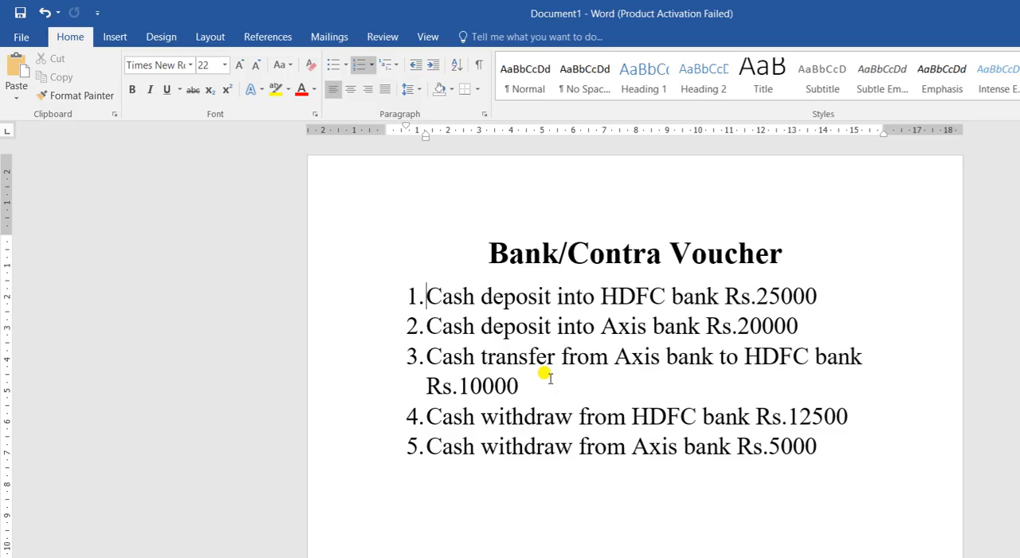
pyautogui.hotkey('alt', 'Tab')
pyautogui.write('10000')
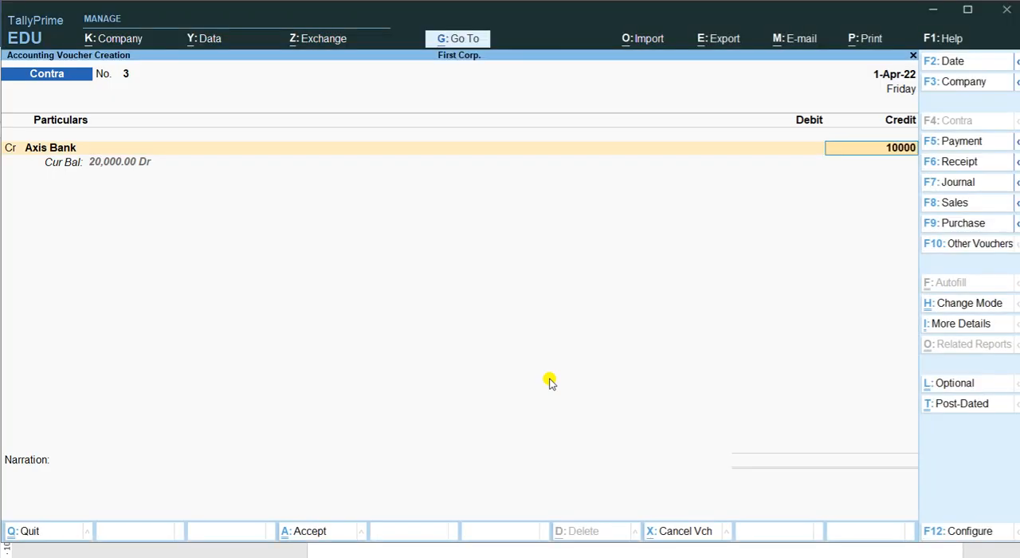
pyautogui.press('Return')
pyautogui.press('Return')
pyautogui.press('Return')
pyautogui.press('Return')
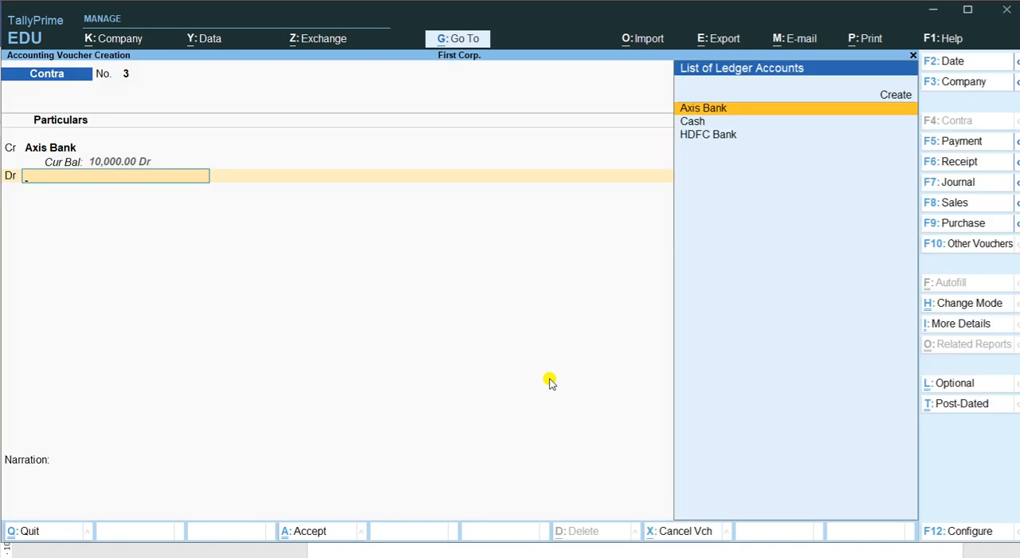
# - Debit HDFC Bank with 10,000.00 in the third contra voucher, keep the default Cheque/DD allocation, and save the voucher without a narration
pyautogui.press('Down')
pyautogui.press('Down')
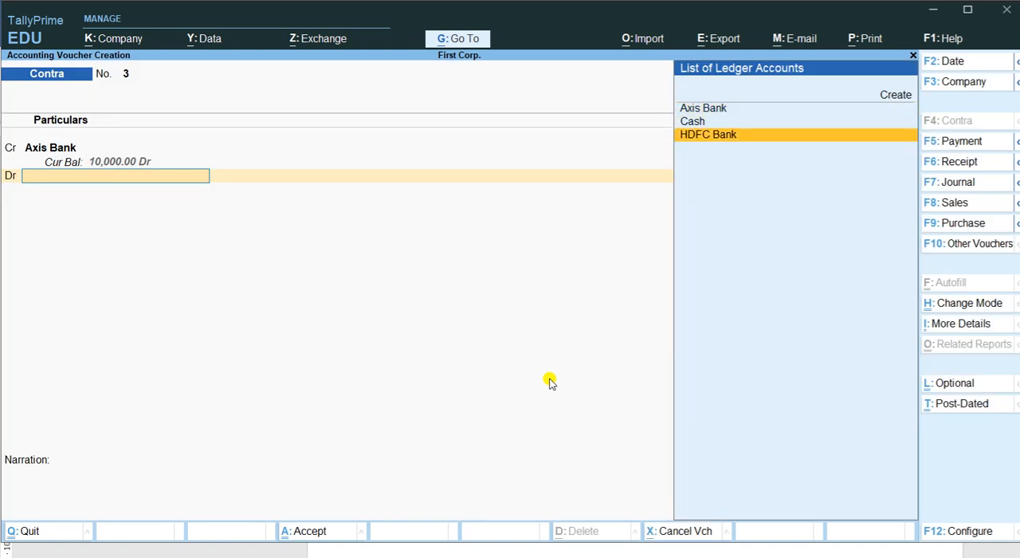
pyautogui.press('Return')
pyautogui.press('Return')
pyautogui.press('Return')
pyautogui.press('Return')
pyautogui.press('Return')
pyautogui.press('Return')
pyautogui.press('Return')
pyautogui.press('Return')
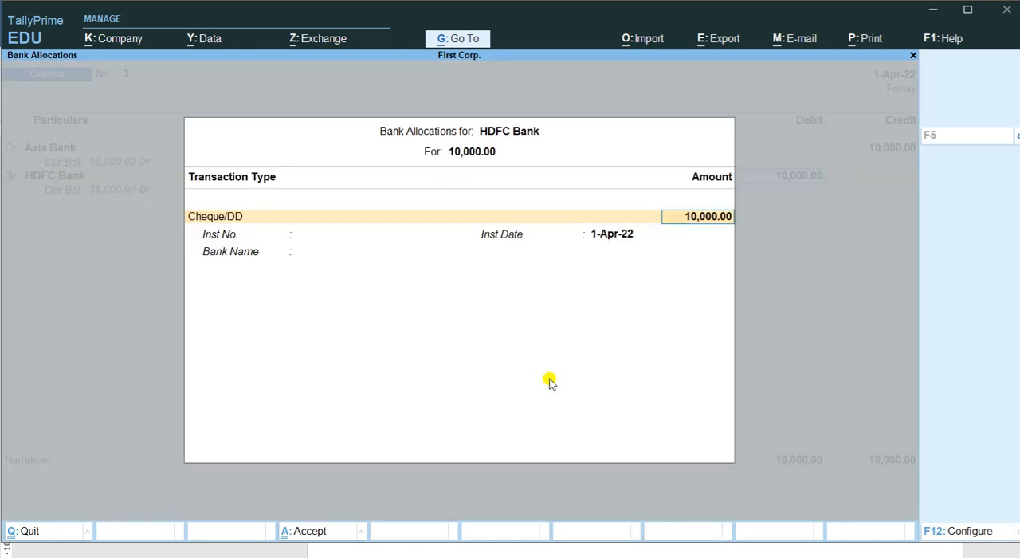
pyautogui.press('Return')
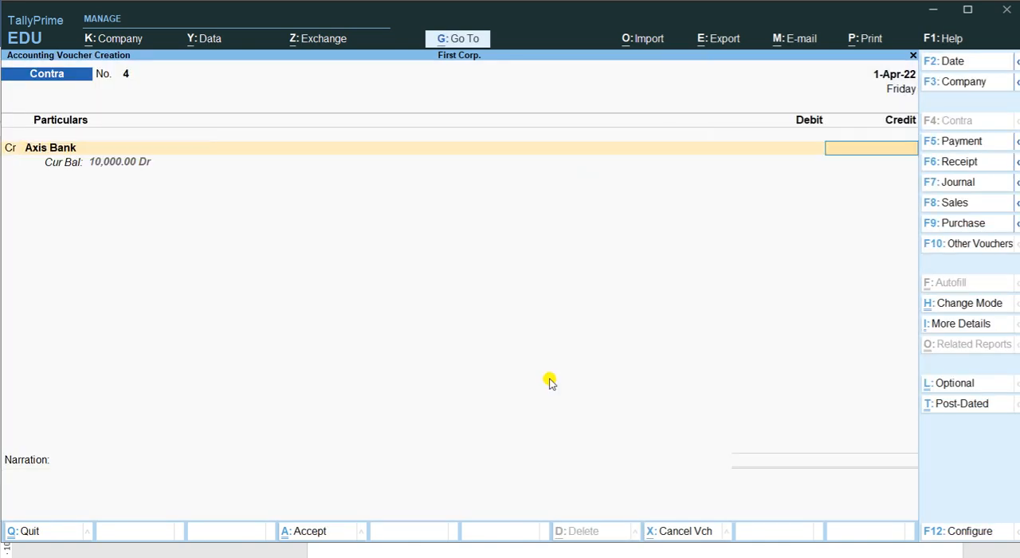
# - Check the fourth transaction in Word and, back in TallyPrime, replace Axis Bank with HDFC Bank as the credit ledger in the fourth contra voucher
pyautogui.hotkey('alt', 'Tab')
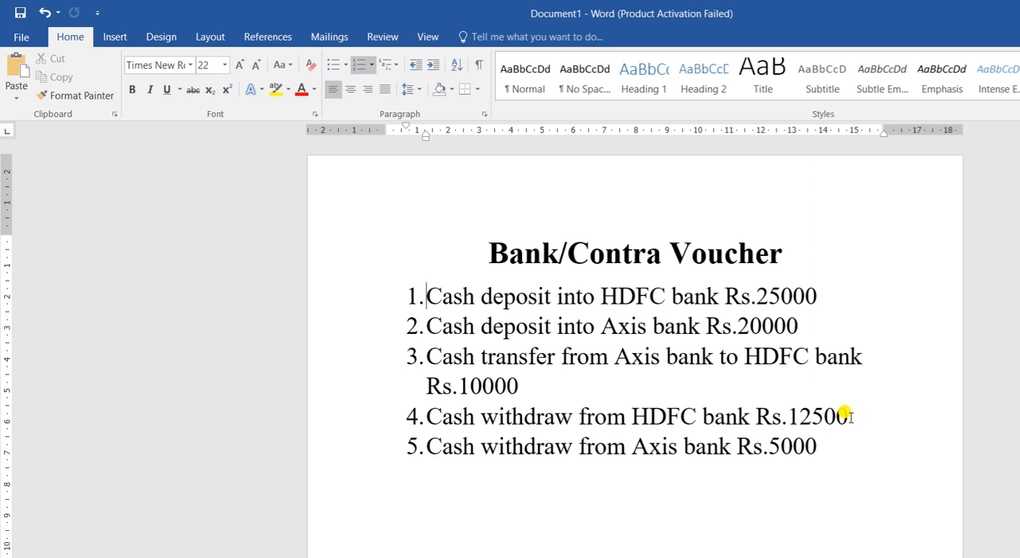
pyautogui.hotkey('alt', 'Tab')
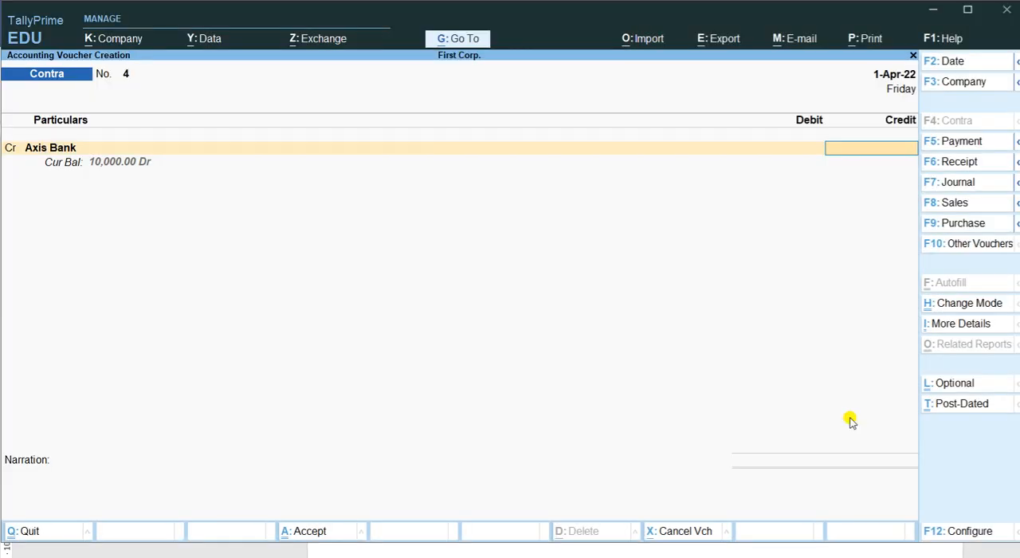
pyautogui.press('BackSpace')
pyautogui.hotkey('alt', 'Tab')
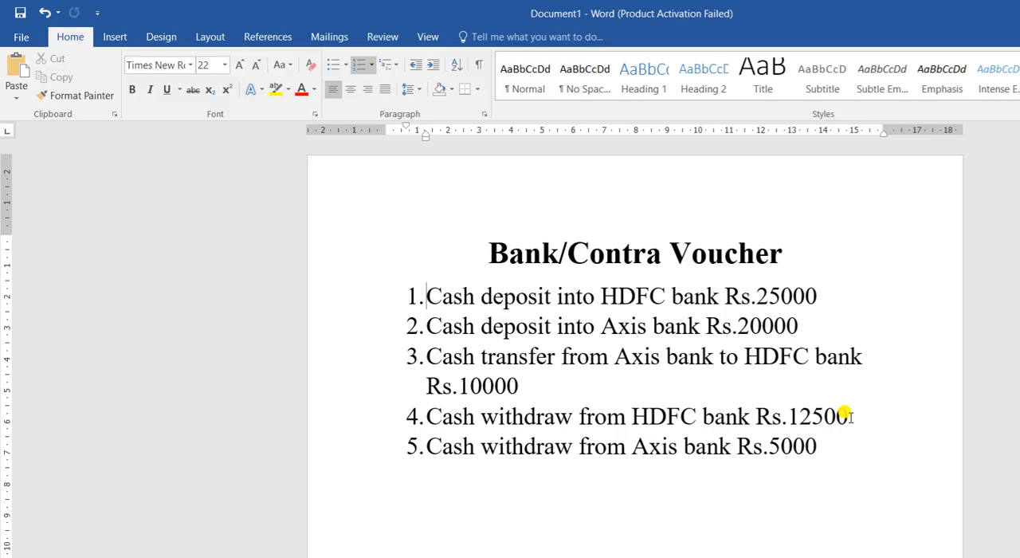
pyautogui.hotkey('alt', 'Tab')
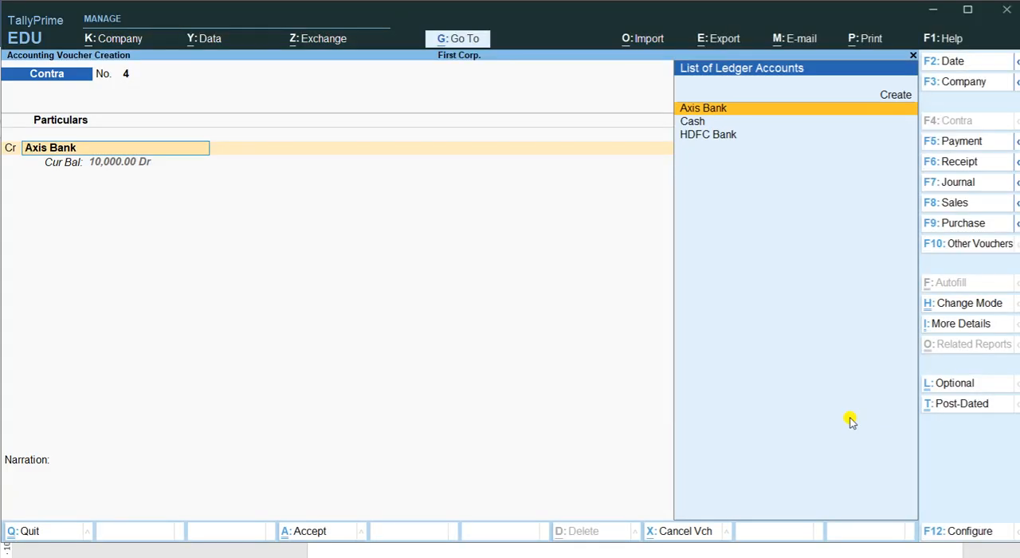
pyautogui.write('H')
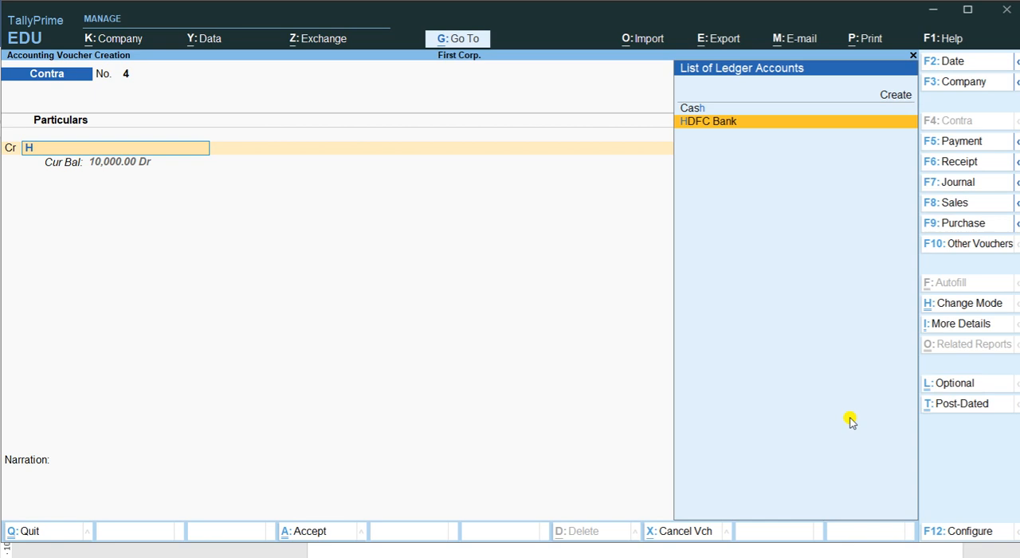
pyautogui.press('Return')
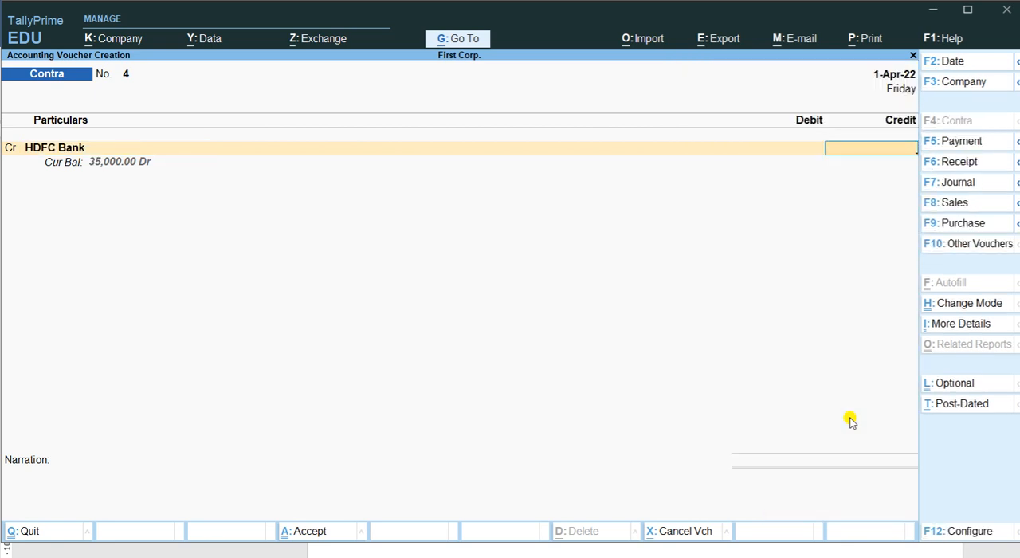
# - Recheck the withdrawal amount in Word and, in TallyPrime, credit HDFC Bank with 12500, keeping the default bank allocation
pyautogui.hotkey('alt', 'Tab')
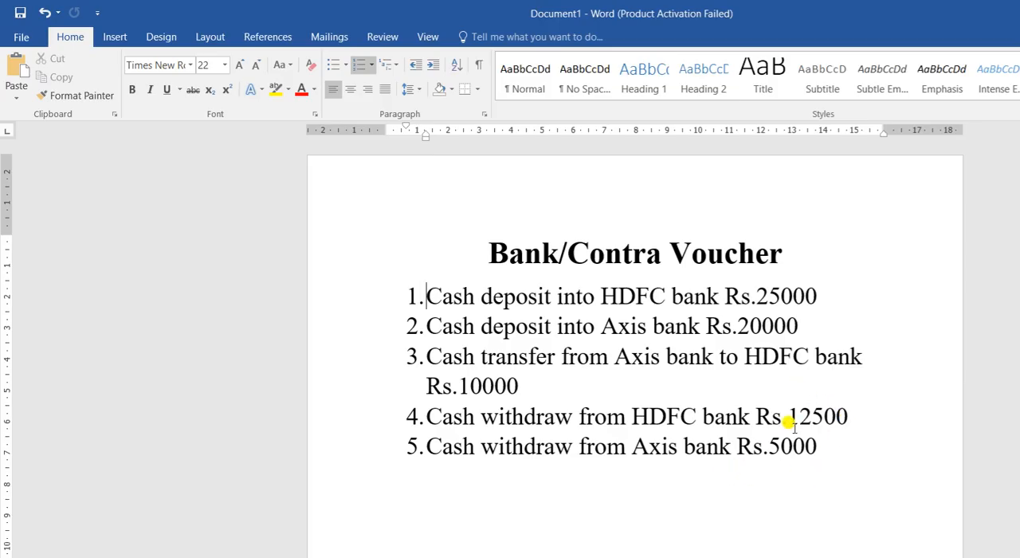
pyautogui.hotkey('alt', 'Tab')
pyautogui.write('12500')
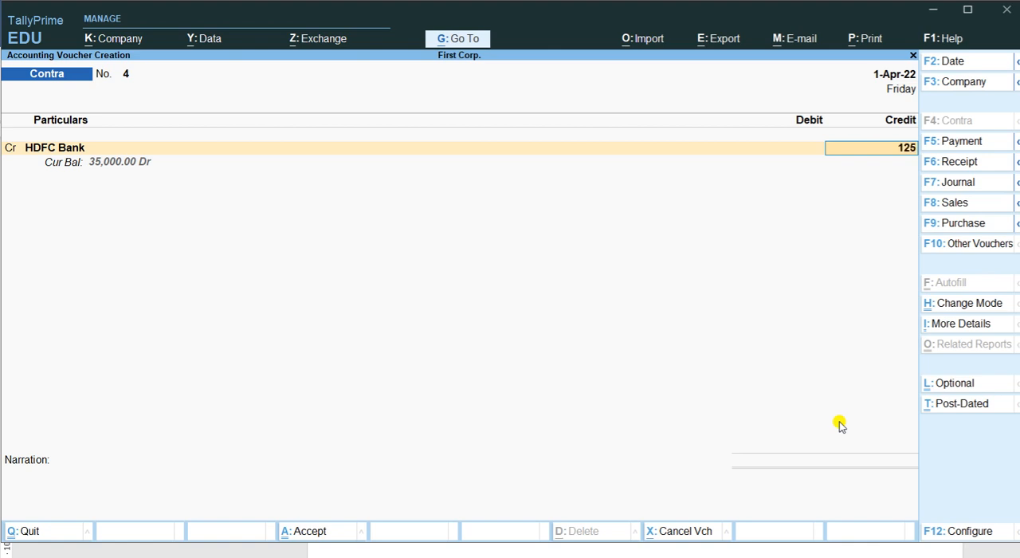
pyautogui.press('Return')
pyautogui.press('Return')
pyautogui.press('Return')
pyautogui.press('Return')
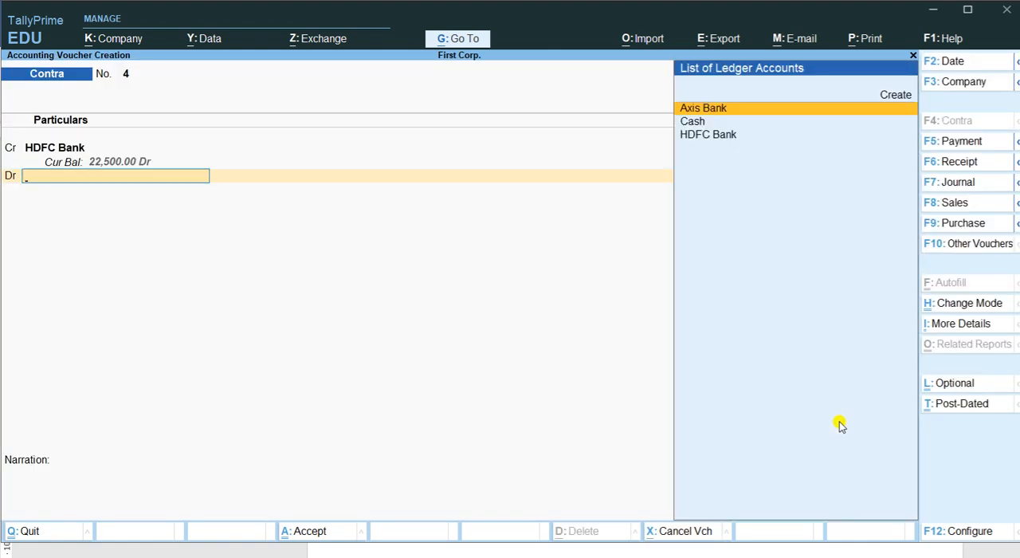
# - Debit Cash with 12,500.00 in the fourth contra voucher, skip the narration, and save the voucher
pyautogui.press('Down')
pyautogui.press('Return')
pyautogui.press('Return')
pyautogui.press('Return')
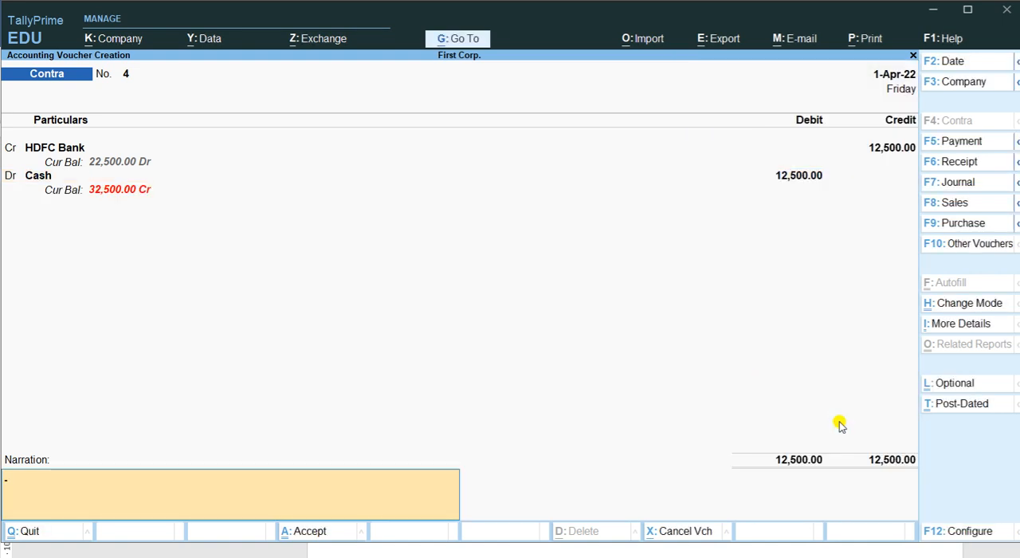
pyautogui.press('Return')
# - Check the fifth transaction in Word and, in TallyPrime, credit Axis Bank with 5000 in the fifth contra voucher, keeping the default bank allocation
pyautogui.hotkey('alt', 'Tab')
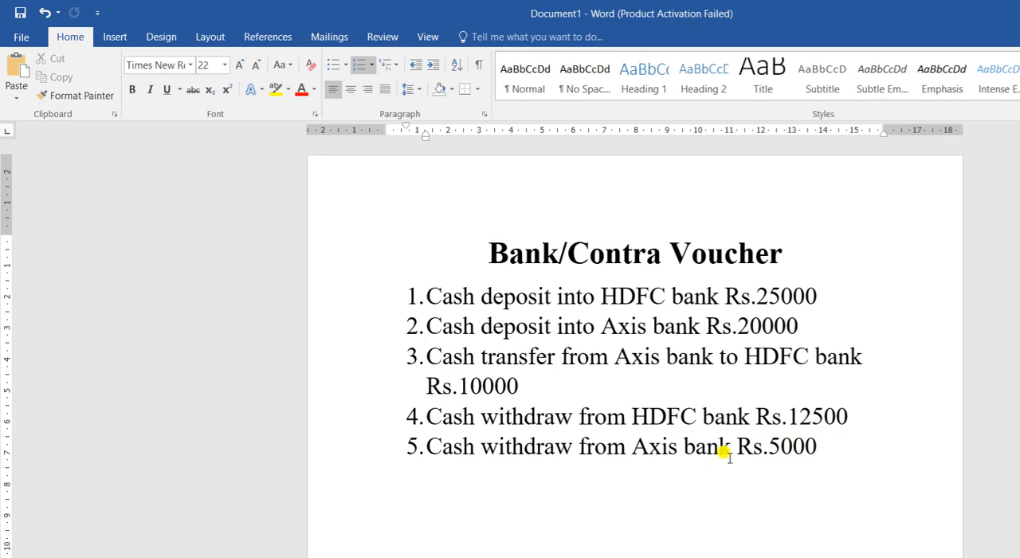
pyautogui.hotkey('alt', 'Tab')
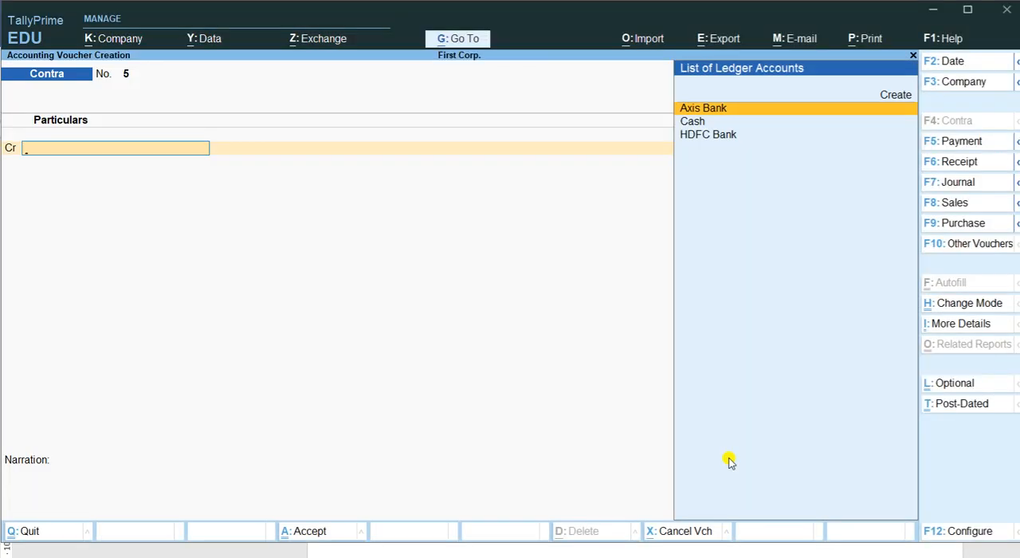
pyautogui.press('Return')
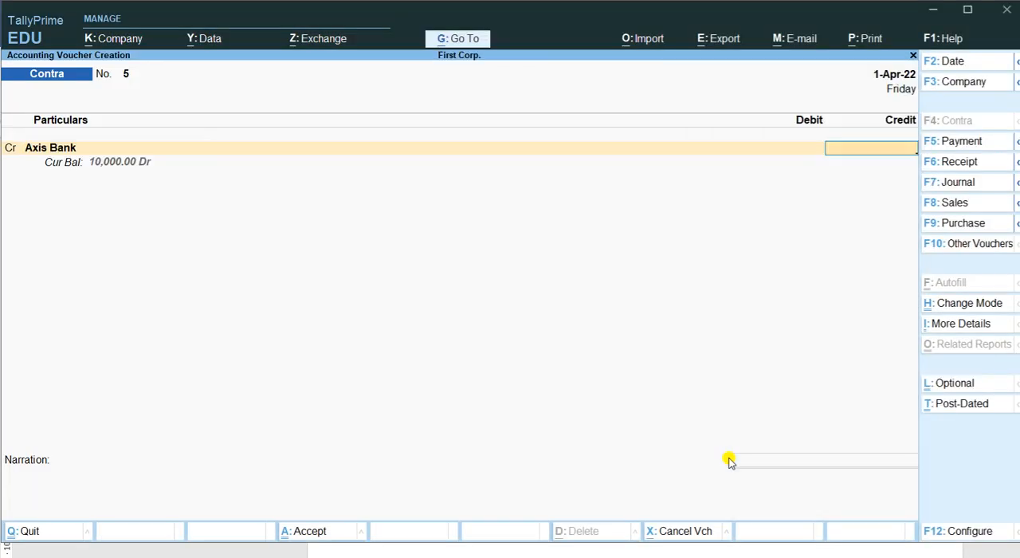
pyautogui.write('5000')
pyautogui.press('Return')
pyautogui.press('Return')
pyautogui.press('Return')
pyautogui.press('Return')
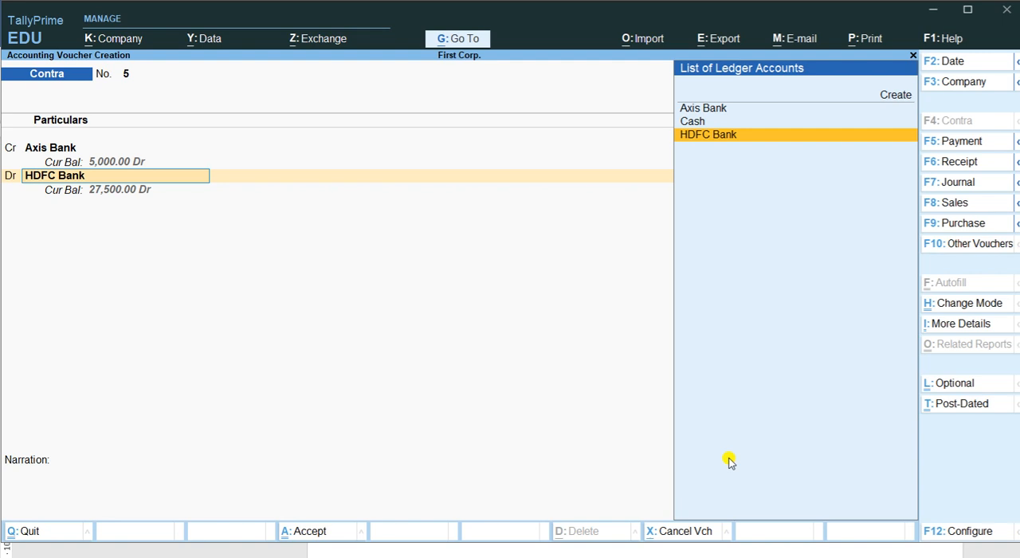
# - Debit HDFC Bank with 5,000.00 in the fifth contra voucher, keep the default Cheque/DD allocation, and save the voucher without a narration
pyautogui.press('Return')
pyautogui.press('Return')
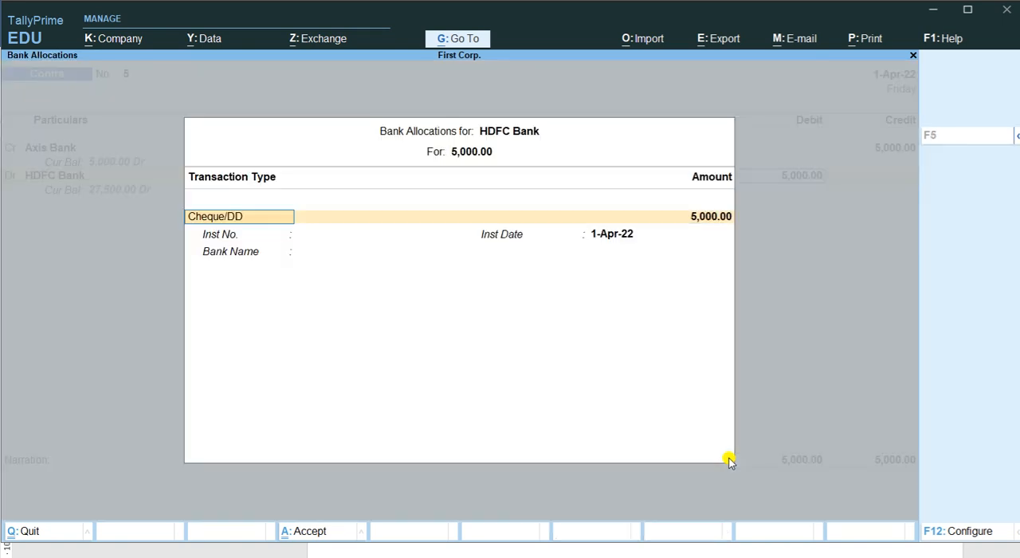
pyautogui.press('Return')
pyautogui.press('Return')
pyautogui.press('Return')
pyautogui.press('Return')
pyautogui.press('Return')
pyautogui.press('Return')
pyautogui.press('Return')
pyautogui.press('Return')
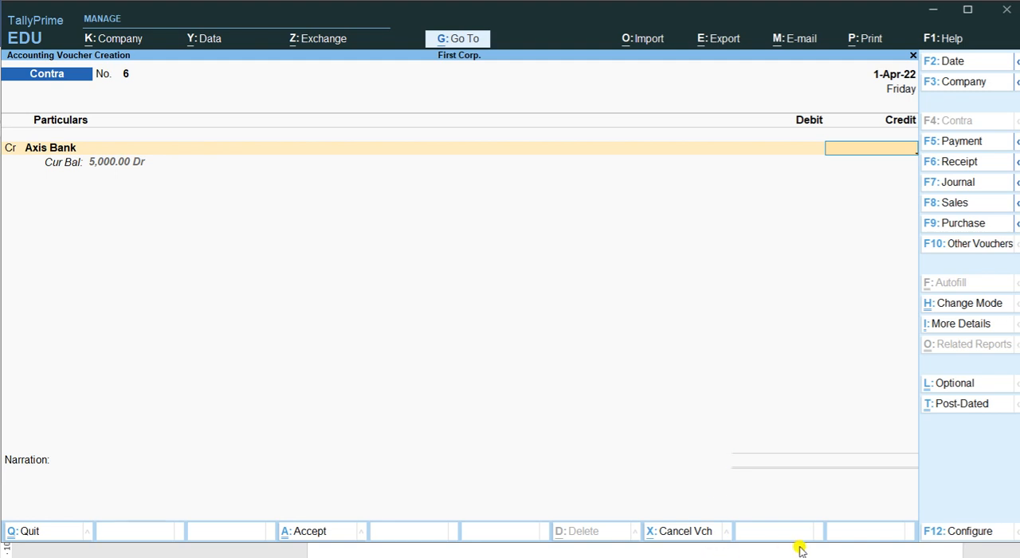
# - Leave voucher entry and review the contra vouchers in the Day Book for 1-Apr-22 in detailed format
pyautogui.press('Escape')
pyautogui.press('Return')
pyautogui.press('Down')
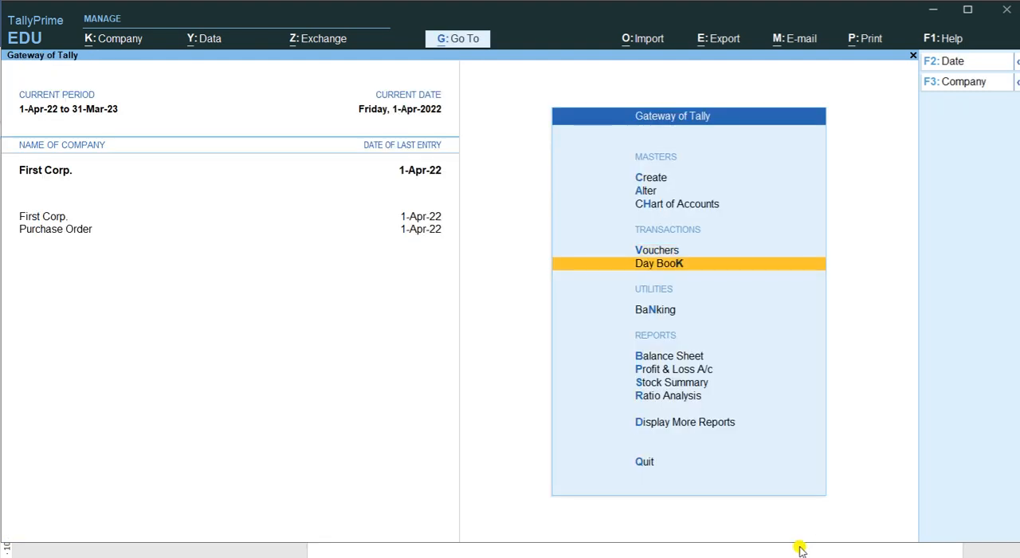
pyautogui.press('Return')
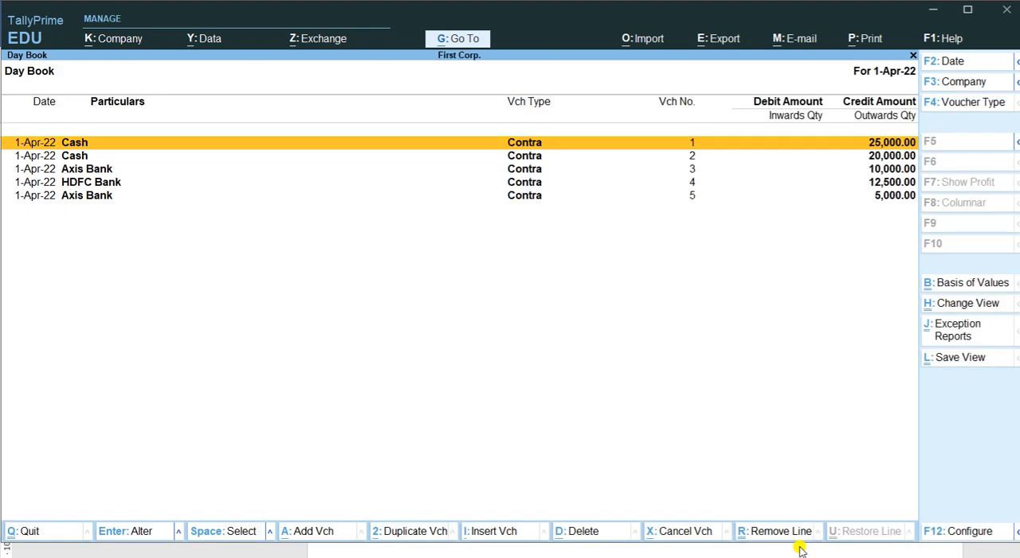
pyautogui.hotkey('alt', 'F5')
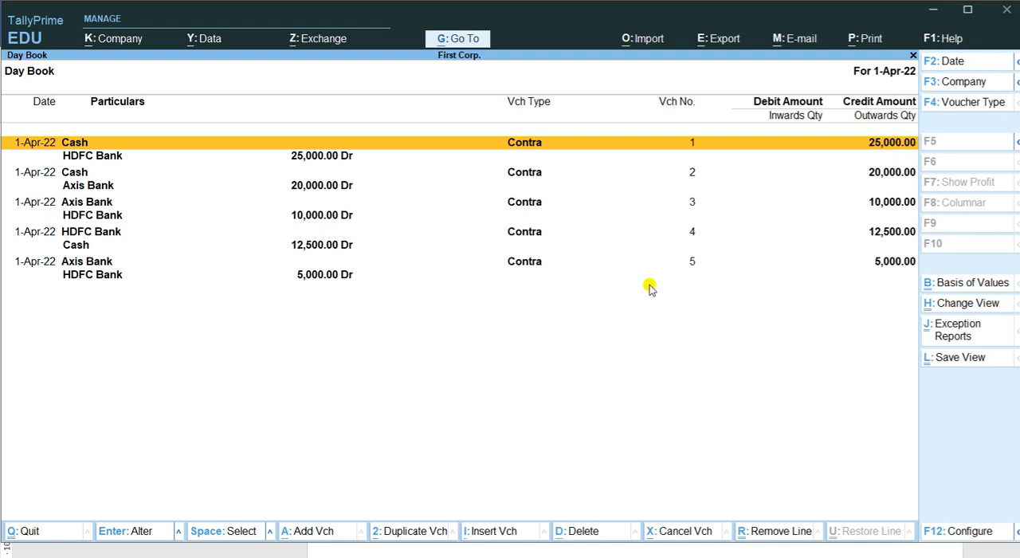
pyautogui.press('Escape')
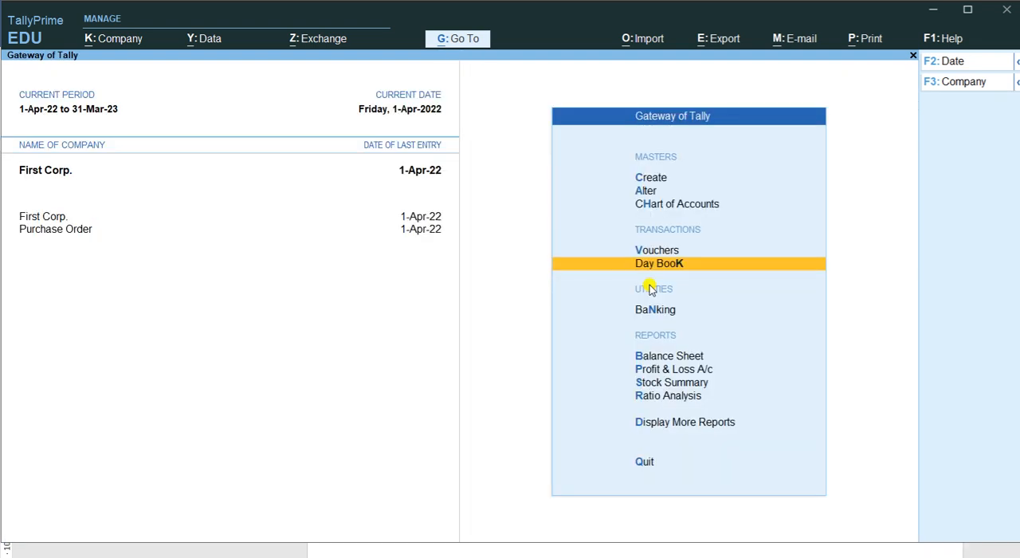
# - Review the cash and bank figures in First Corp.'s Balance Sheet and view the Profit & Loss A/c
pyautogui.press('Down')
pyautogui.press('Down')
pyautogui.press('Down')
pyautogui.press('Up')
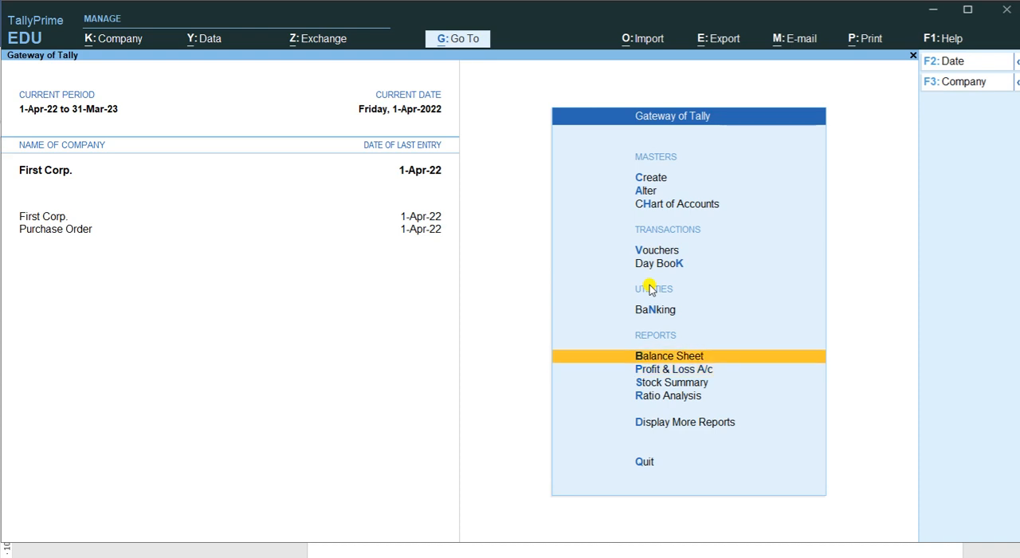
pyautogui.press('Return')
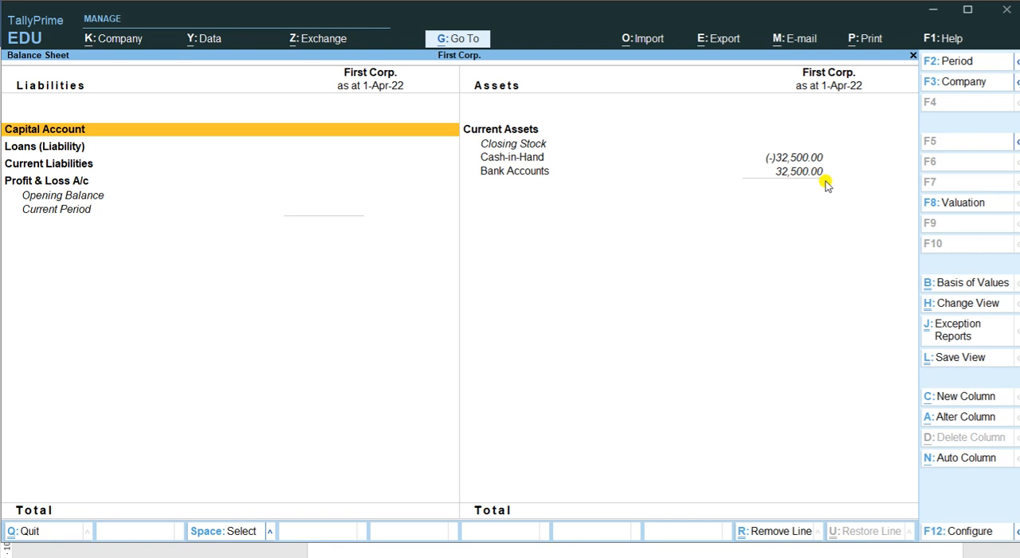
pyautogui.press('Escape')
pyautogui.press('Down')
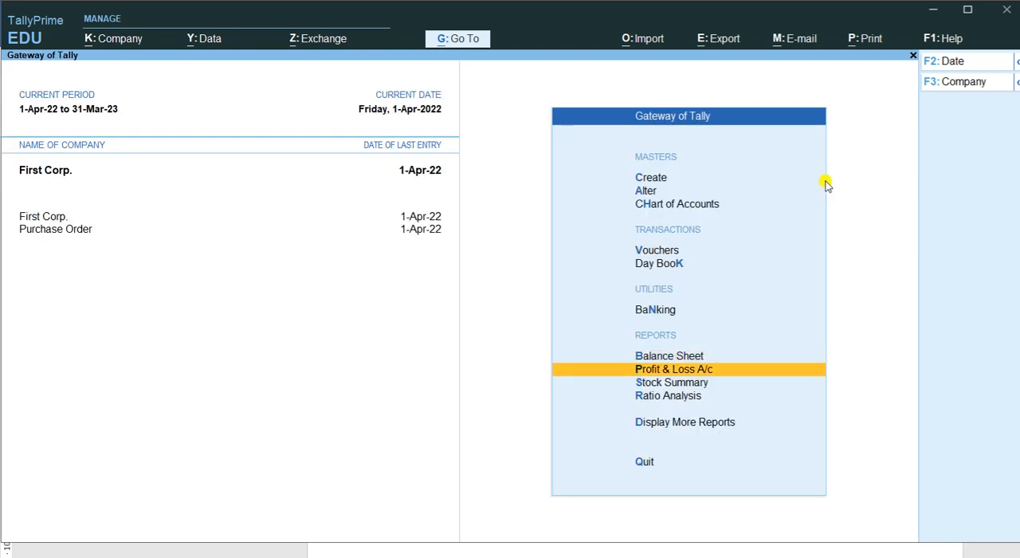
pyautogui.press('Return')
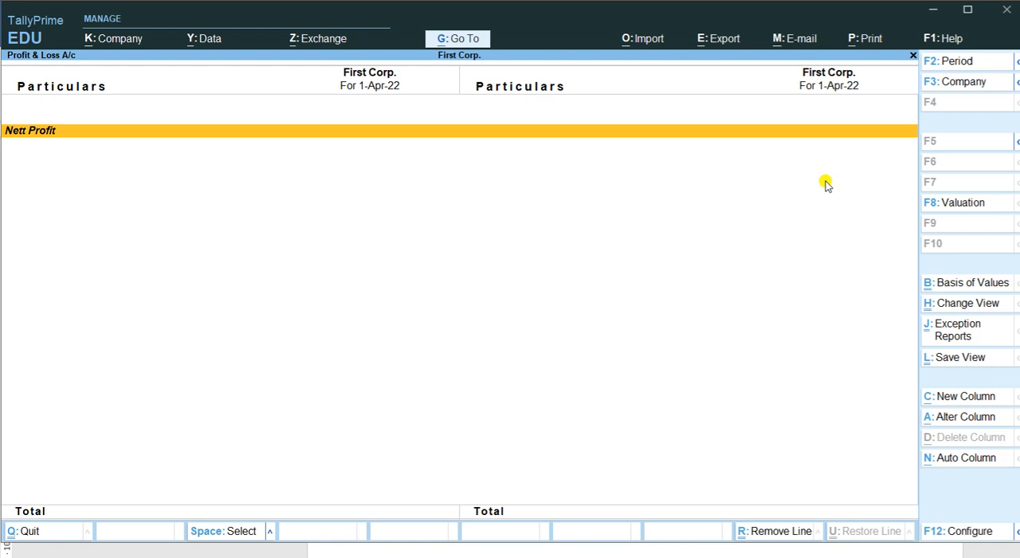
pyautogui.press('Escape')
# - View the Trial Balance and examine the Current Assets group summary, returning to the list of additional reports
pyautogui.press('Down')
pyautogui.press('Down')
pyautogui.press('Down')
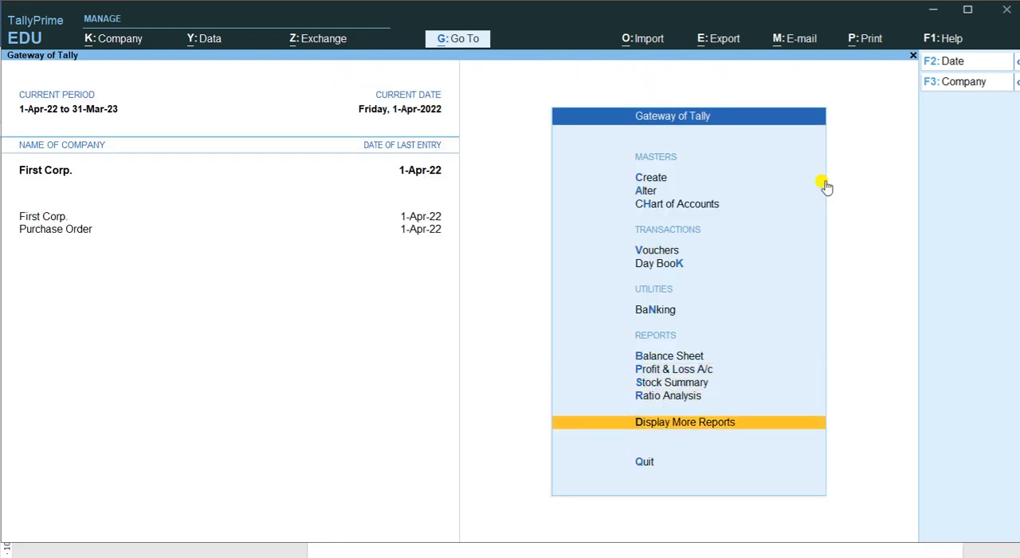
pyautogui.press('Return')
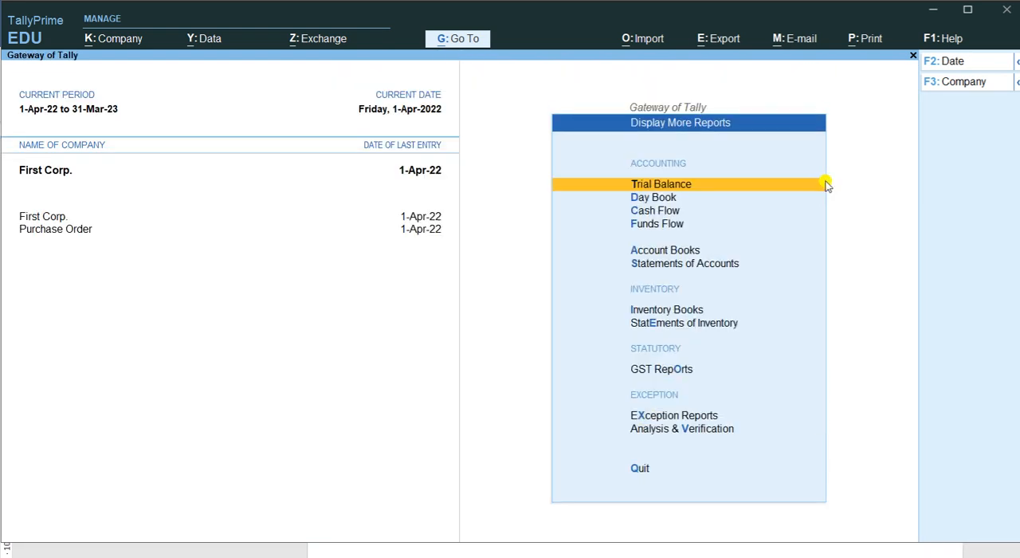
pyautogui.press('Return')
pyautogui.press('Return')
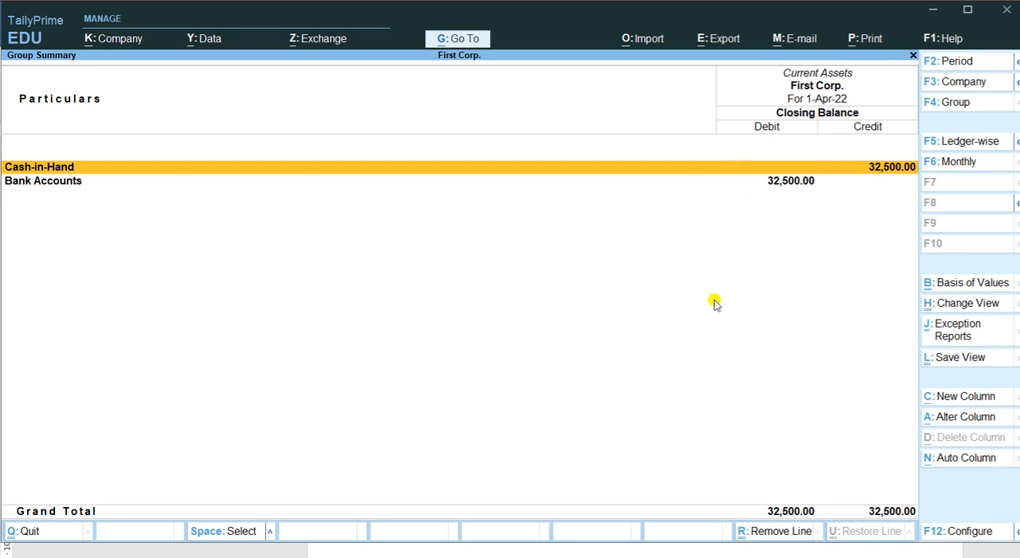
pyautogui.press('Escape')
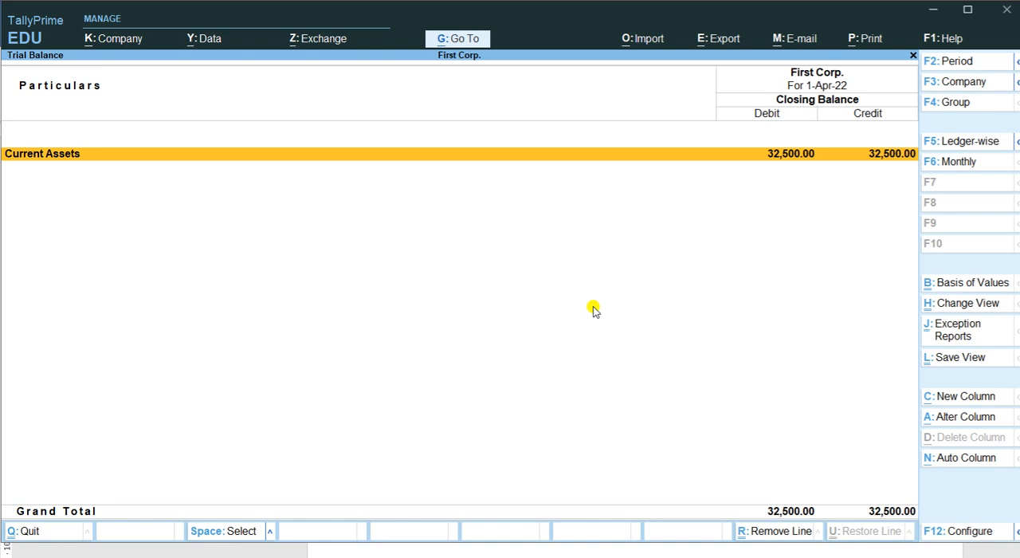
pyautogui.press('Escape')
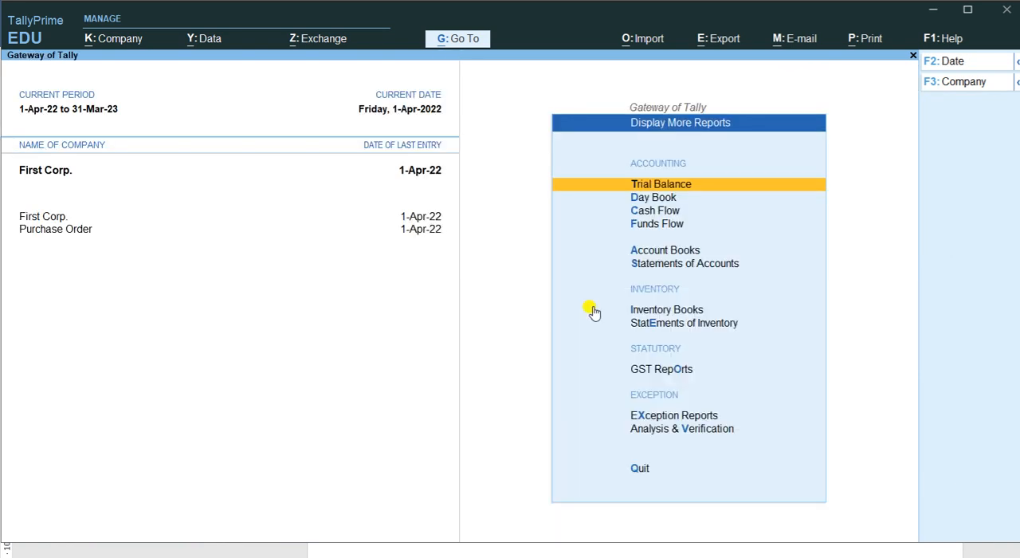